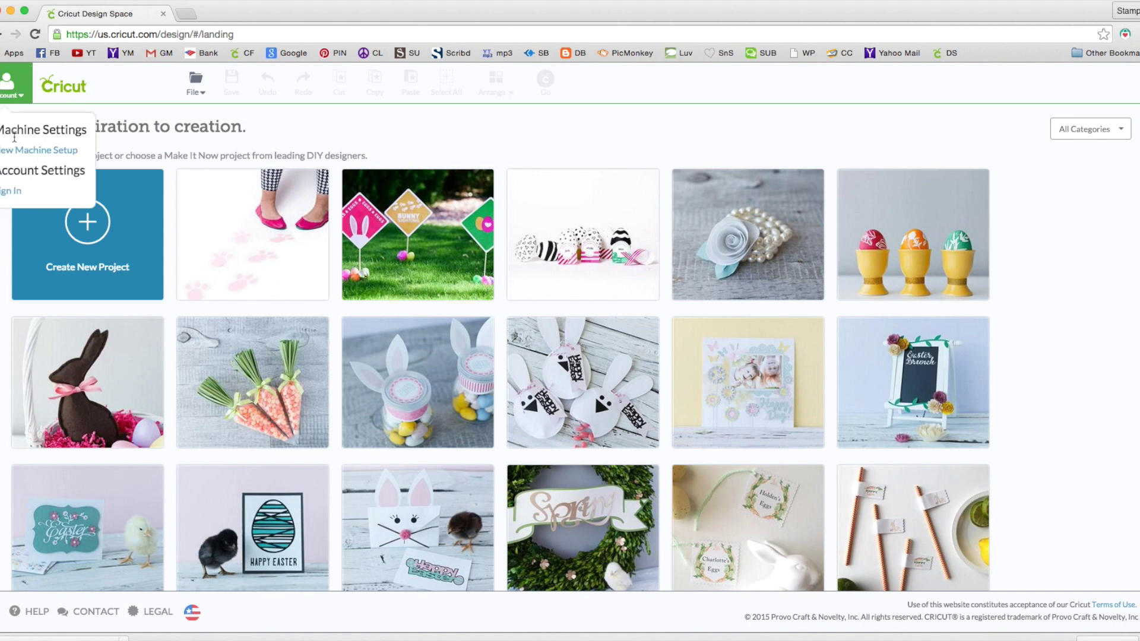
Sign in to Design Space with the Cricut ID email and password.
{"action": "left_click", "coordinate": [10, 191]}
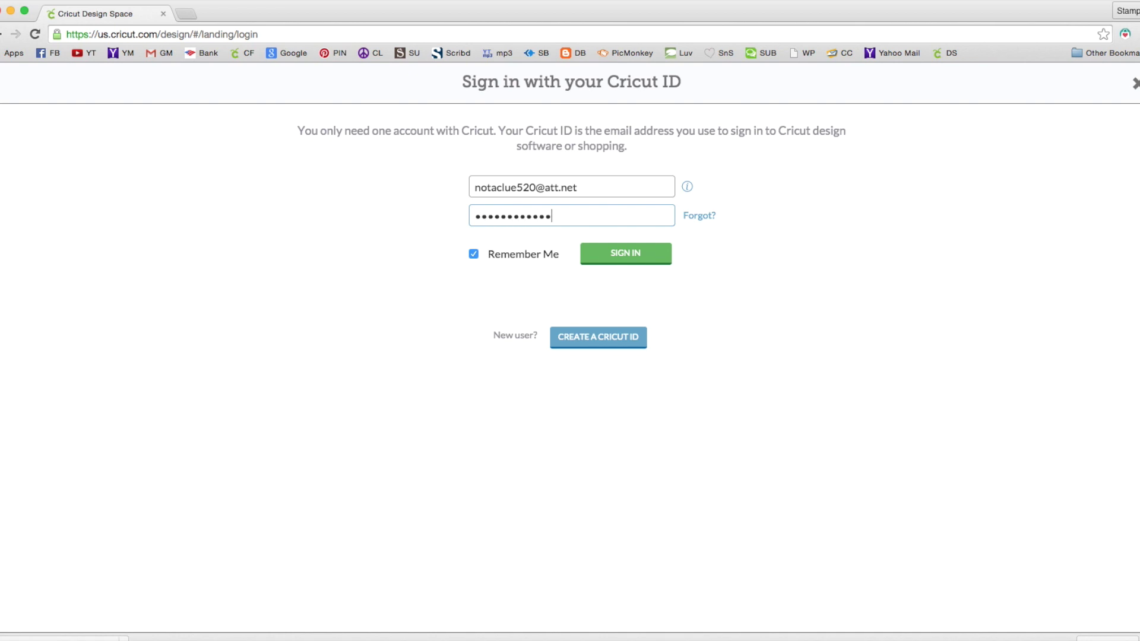
{"action": "key", "text": "Return"}
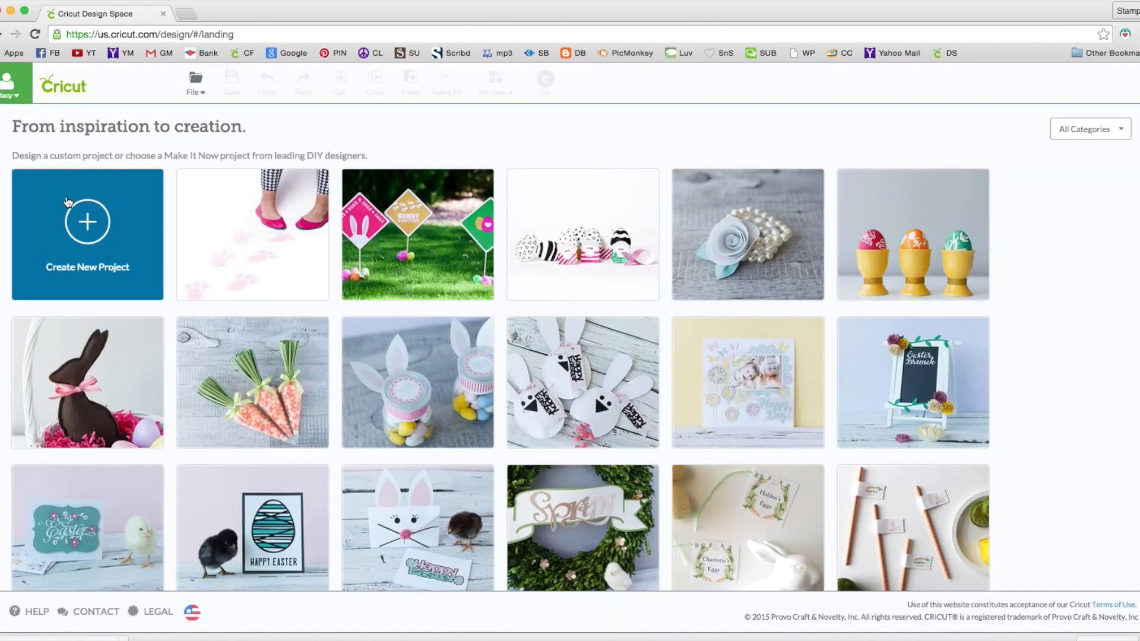
Start a blank project and insert the pink square found by searching 'square'.
{"action": "left_click", "coordinate": [87, 215]}
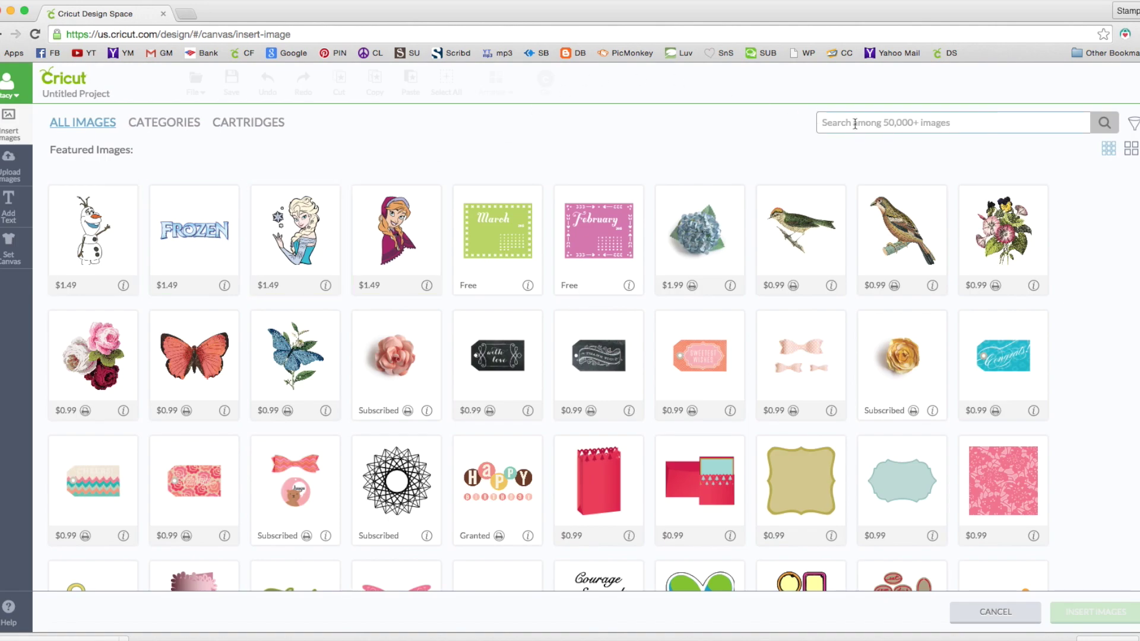
{"action": "key", "text": "Return"}
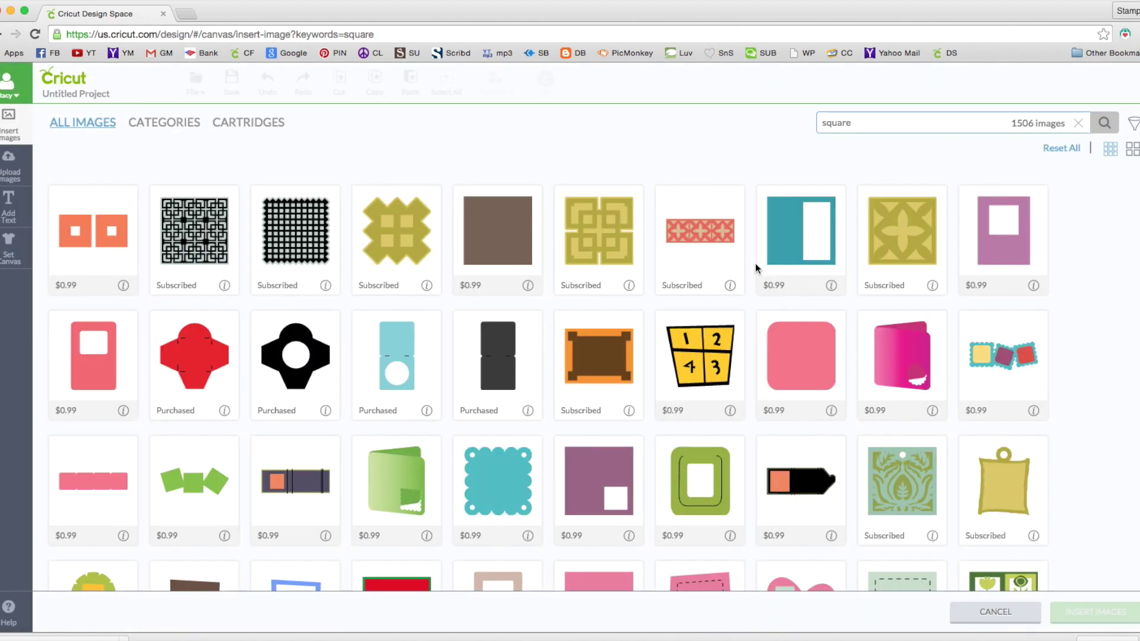
{"action": "scroll", "coordinate": [755, 262], "scroll_direction": "down", "scroll_amount": 3}
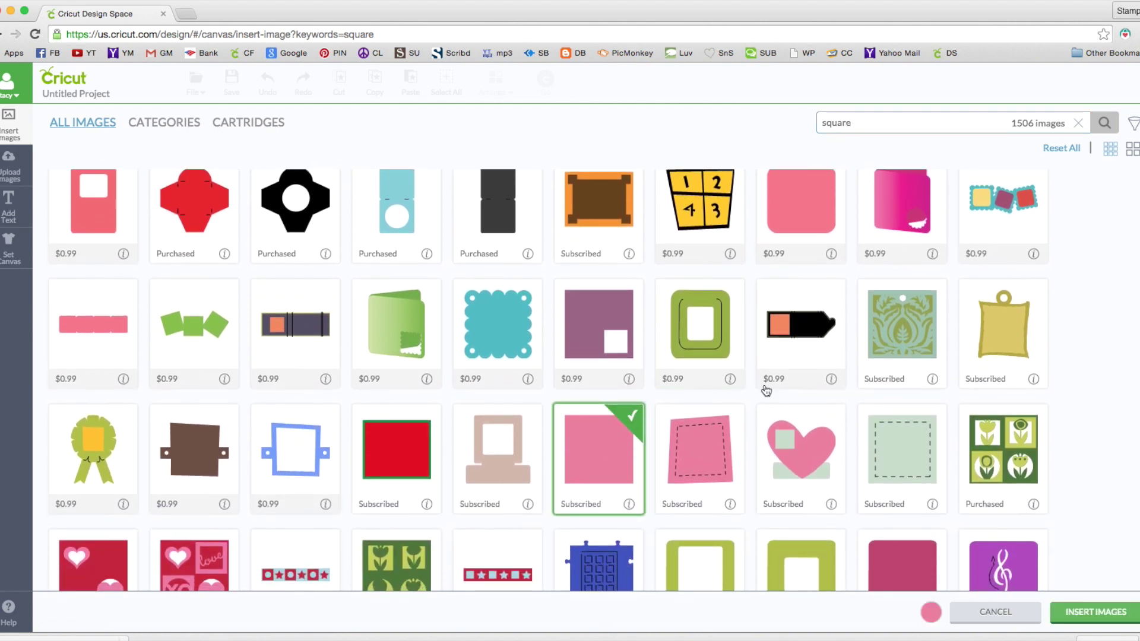
{"action": "left_click", "coordinate": [1083, 614]}
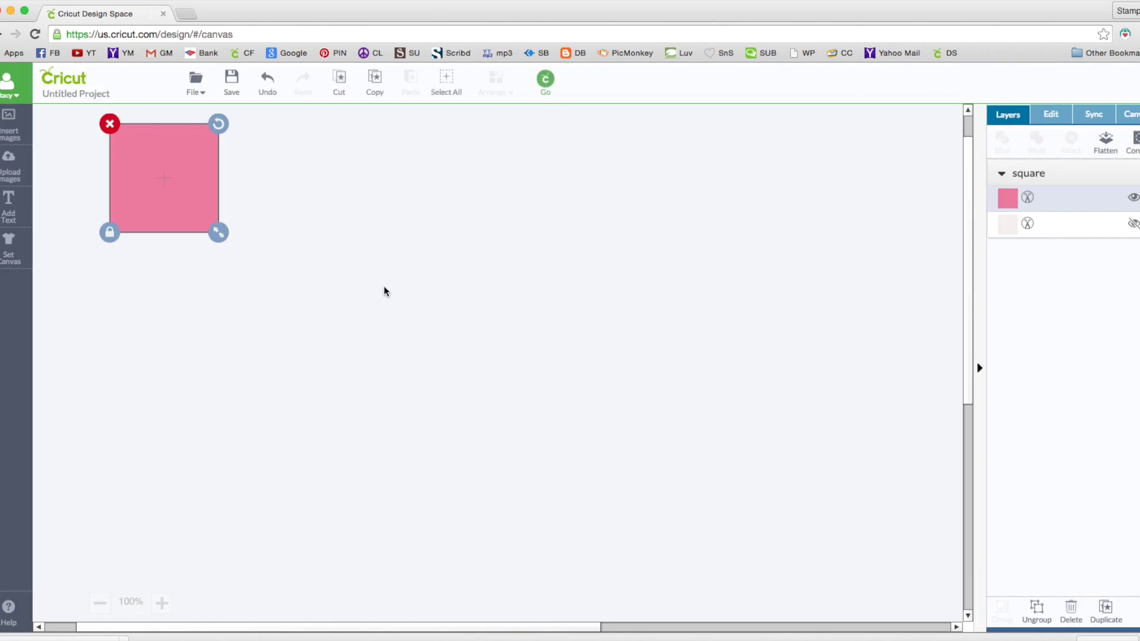
Resize the pink square to 23 in wide by 7 in tall, then move it to X 7.47, Y 6.77 in.
{"action": "left_click_drag", "start_coordinate": [209, 179], "coordinate": [416, 263]}
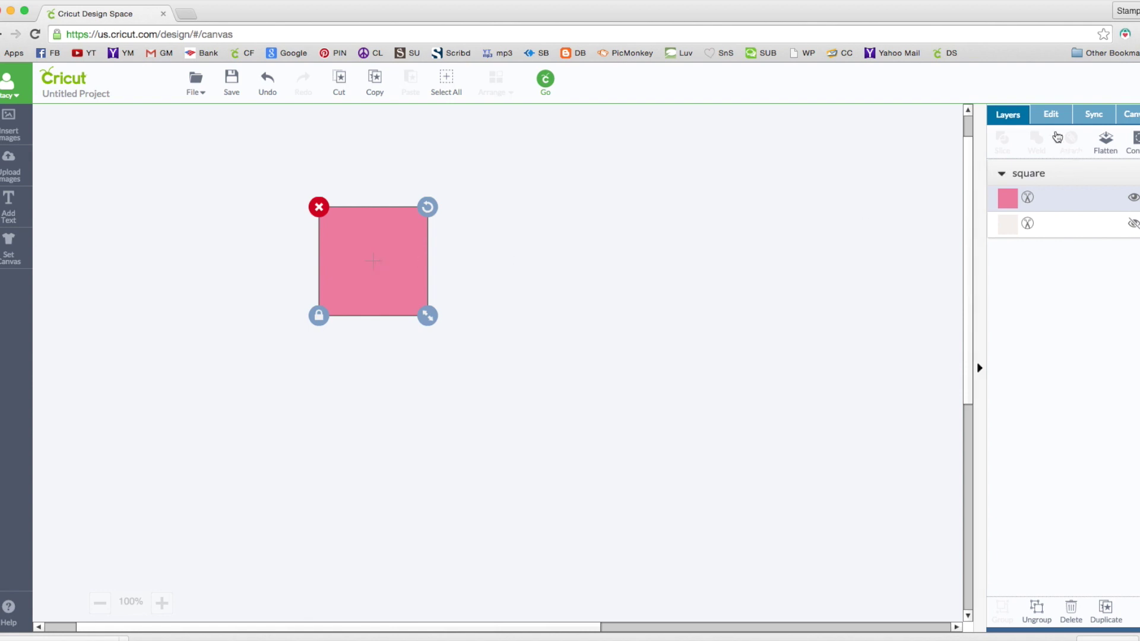
{"action": "left_click", "coordinate": [1052, 116]}
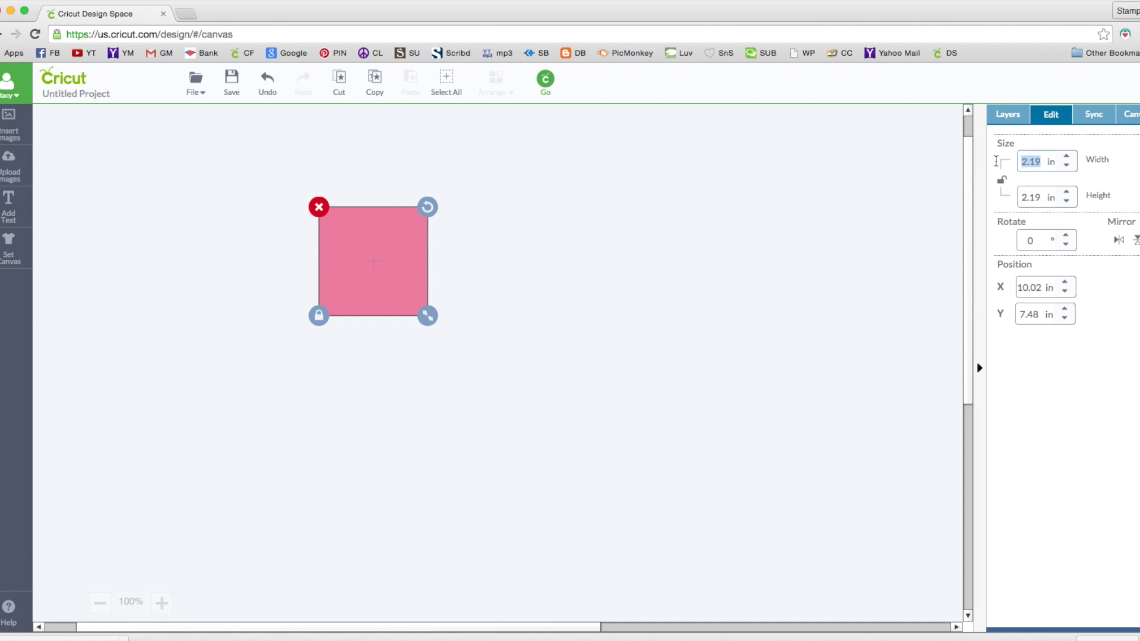
{"action": "type", "text": "23"}
{"action": "key", "text": "Return"}
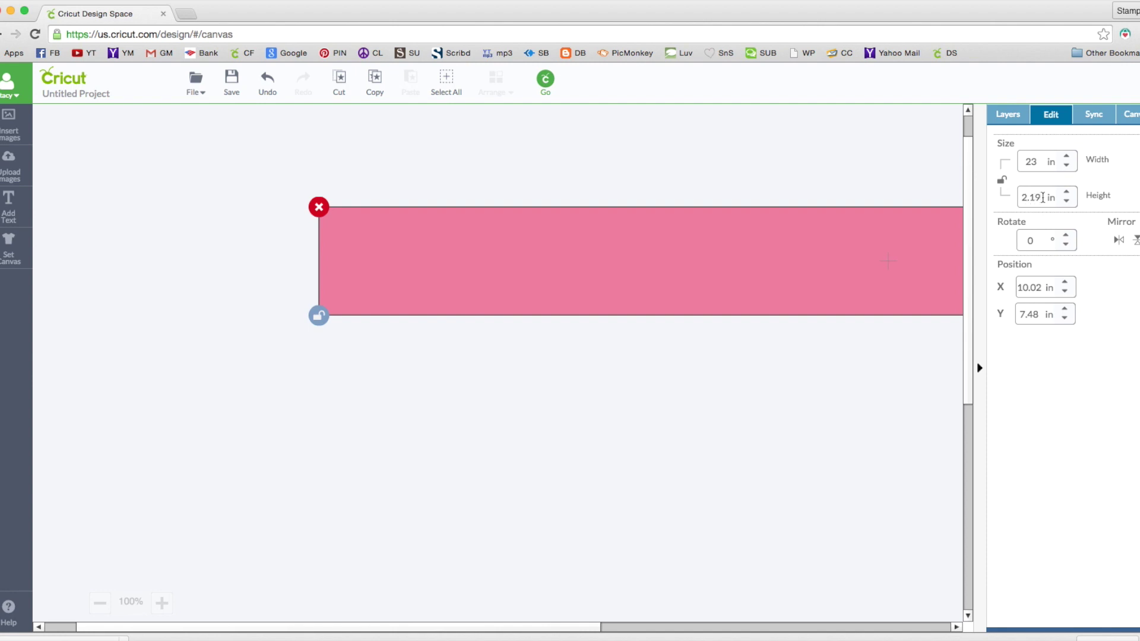
{"action": "left_click_drag", "start_coordinate": [1043, 197], "coordinate": [1000, 200]}
{"action": "type", "text": "7"}
{"action": "key", "text": "Return"}
{"action": "left_click", "coordinate": [684, 283]}
{"action": "left_click_drag", "start_coordinate": [684, 284], "coordinate": [635, 271]}
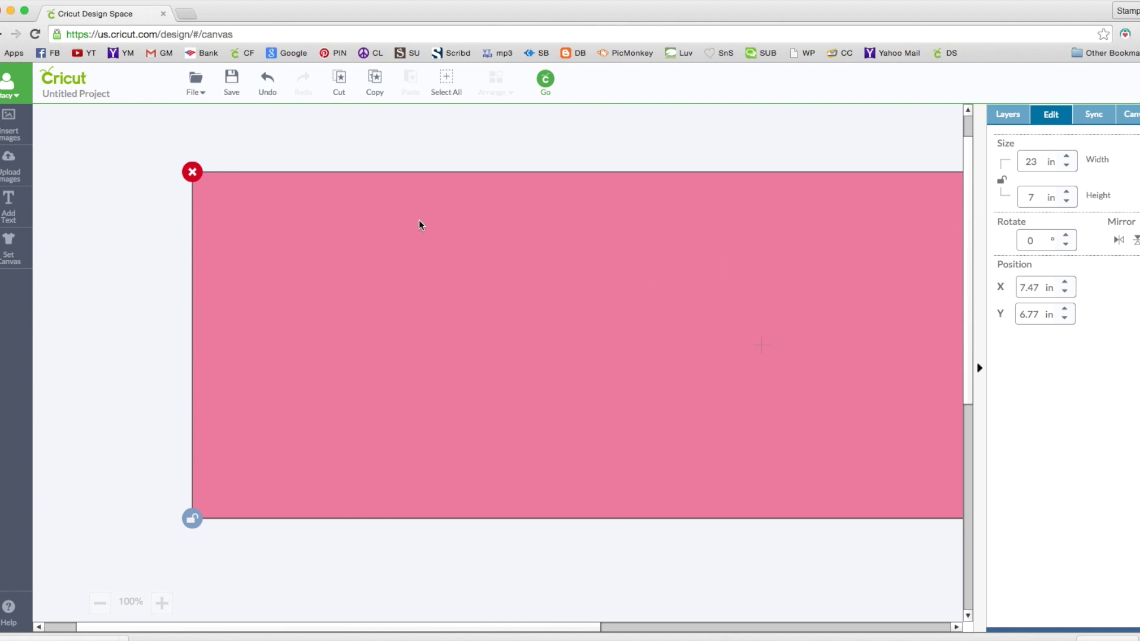
Recolor the rectangle cream, shift it further left and zoom the canvas to 75%.
{"action": "left_click", "coordinate": [1000, 118]}
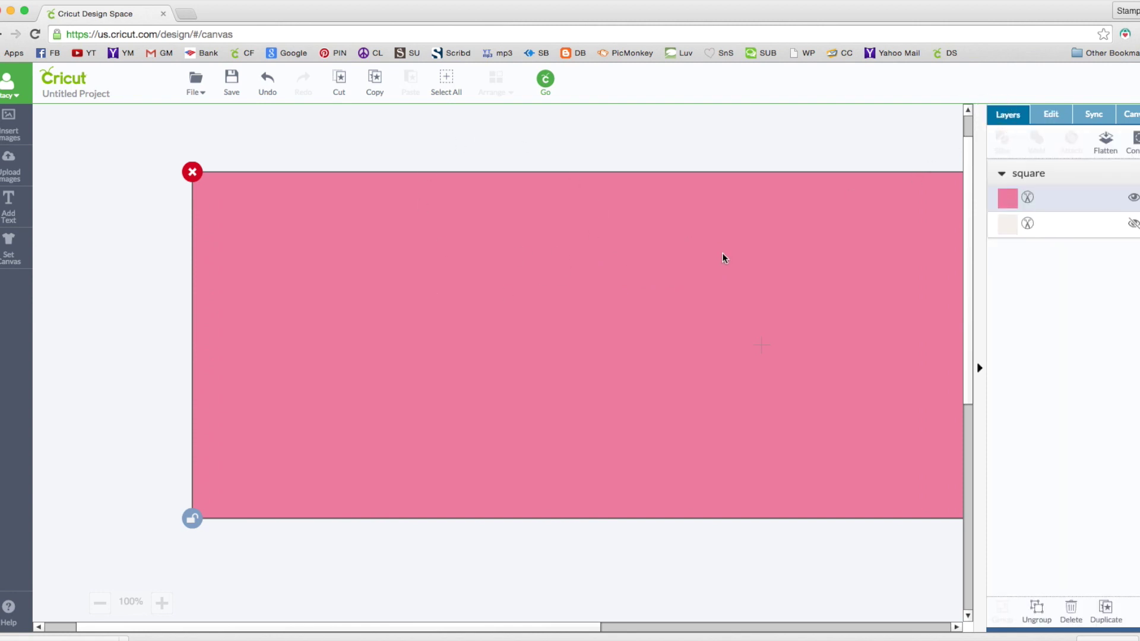
{"action": "left_click", "coordinate": [1007, 197]}
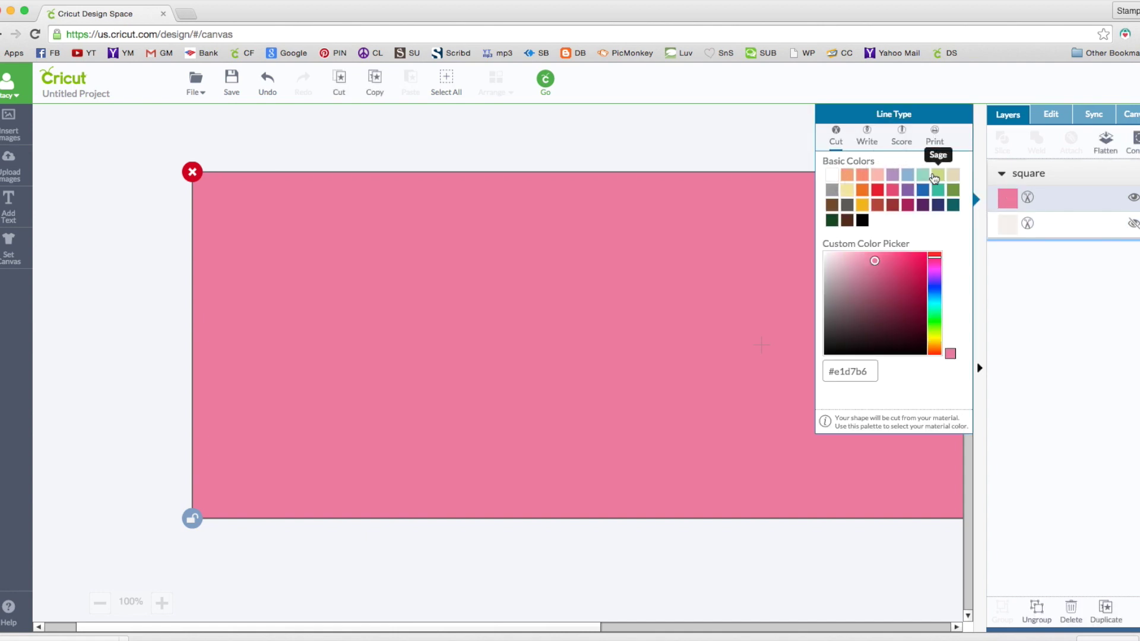
{"action": "left_click", "coordinate": [954, 177]}
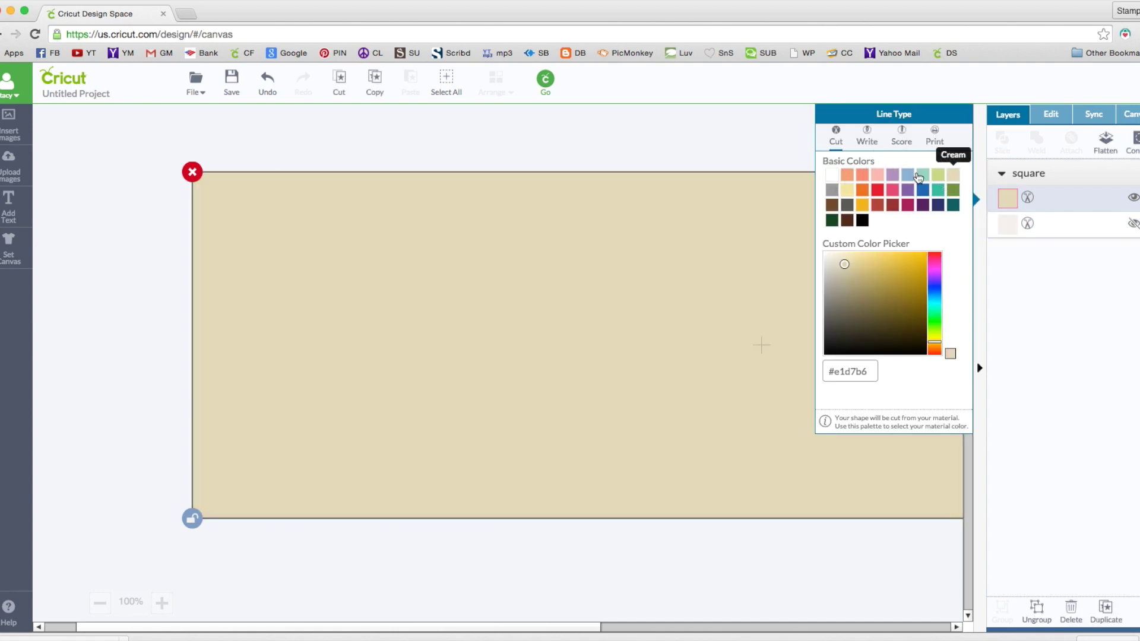
{"action": "left_click", "coordinate": [612, 149]}
{"action": "left_click_drag", "start_coordinate": [573, 274], "coordinate": [480, 270]}
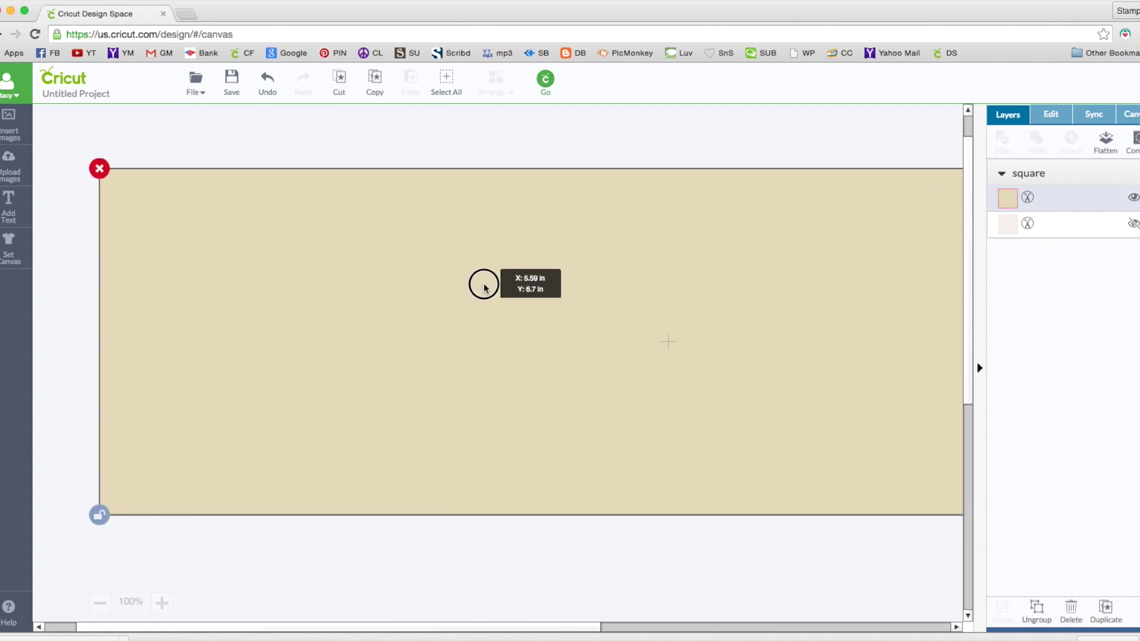
{"action": "left_click", "coordinate": [101, 603]}
{"action": "left_click", "coordinate": [582, 373]}
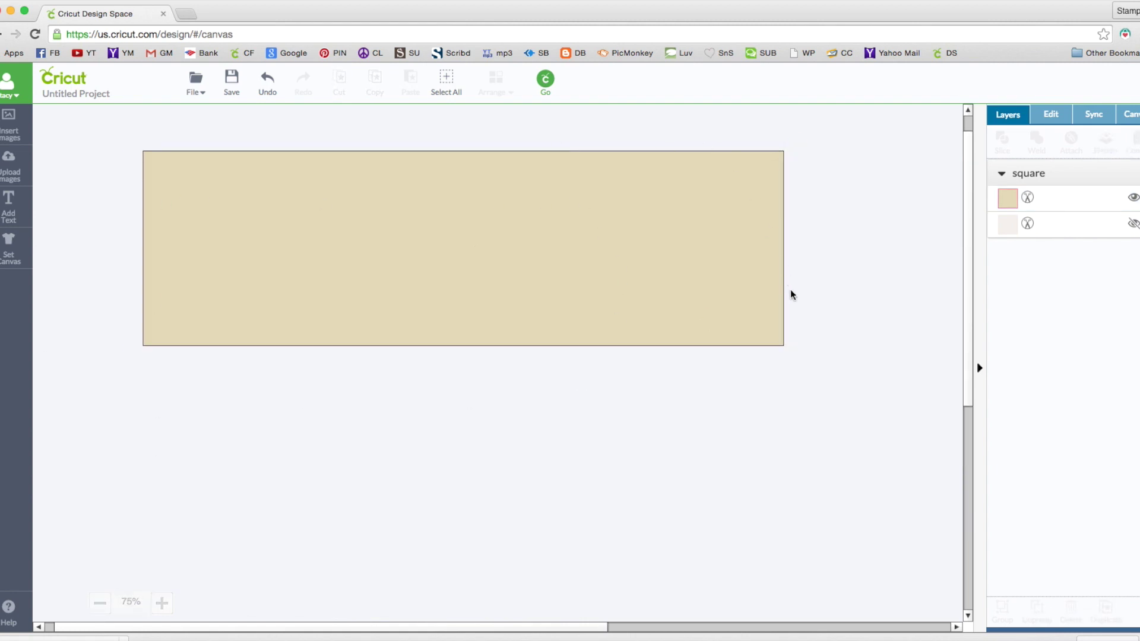
{"action": "left_click", "coordinate": [189, 16]}
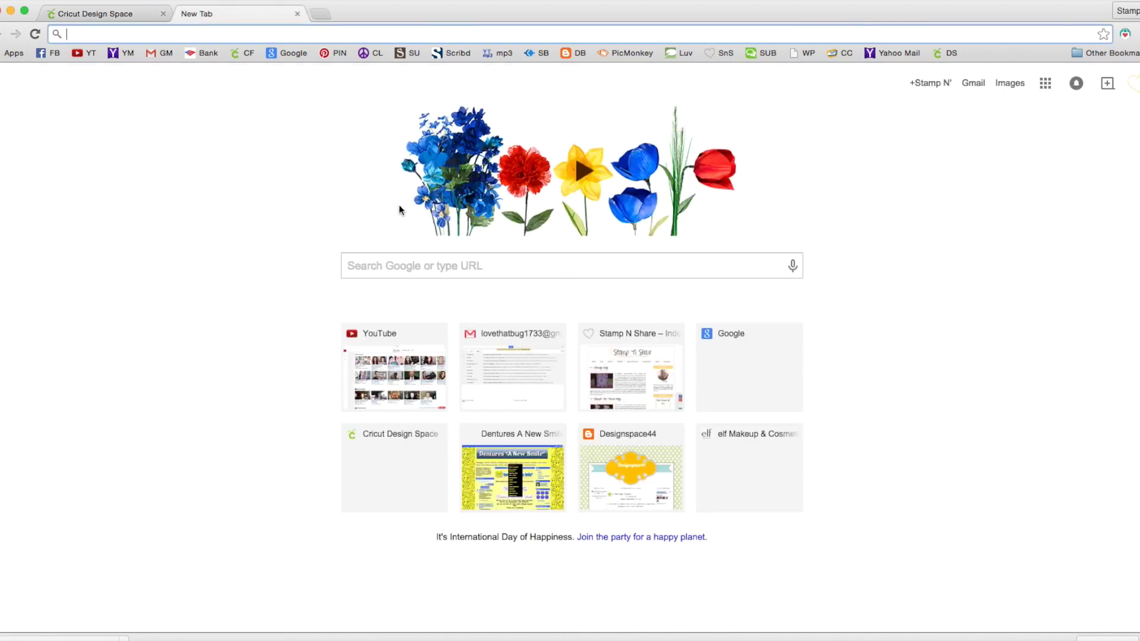
Search Google Images for 'motorcycle silhouette'.
{"action": "type", "text": "moti"}
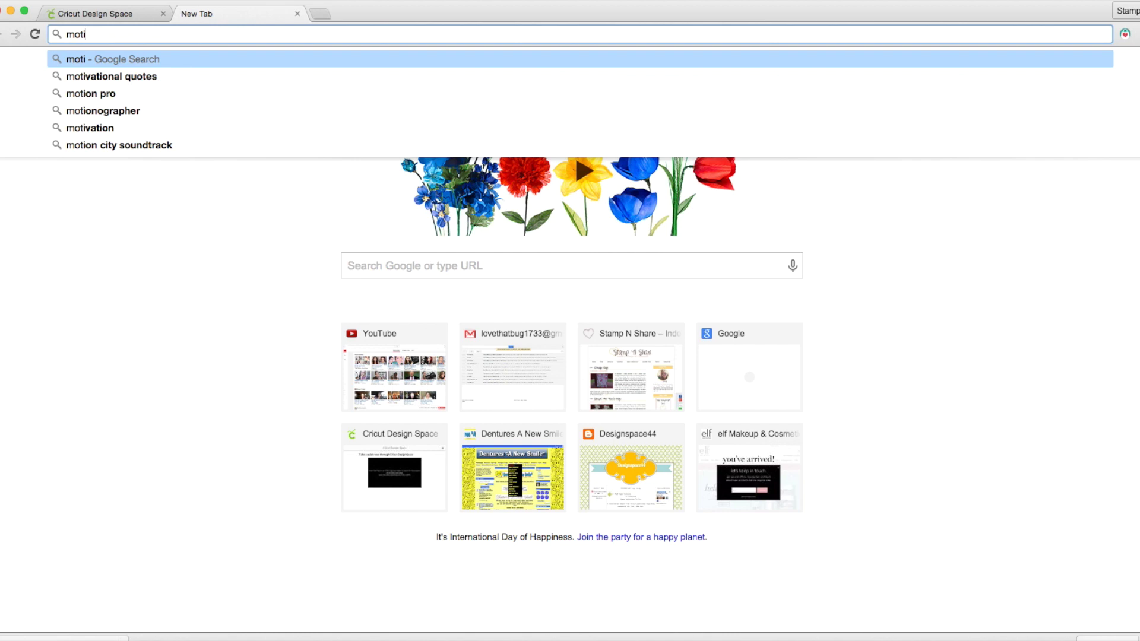
{"action": "key", "text": "BackSpace"}
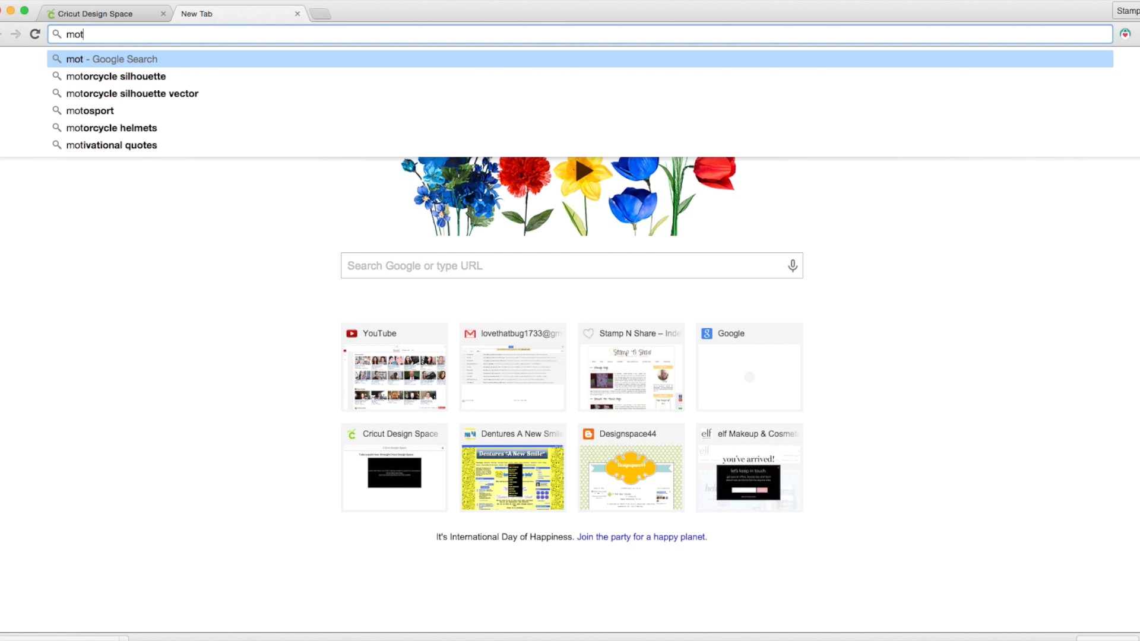
{"action": "type", "text": "o"}
{"action": "key", "text": "Return"}
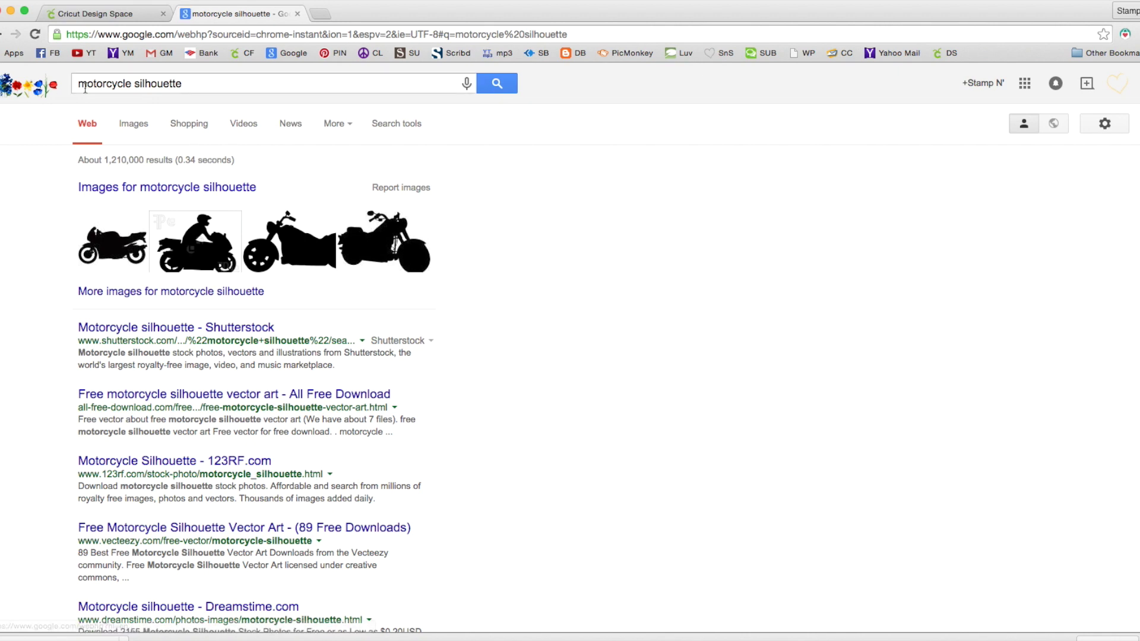
{"action": "left_click", "coordinate": [145, 132]}
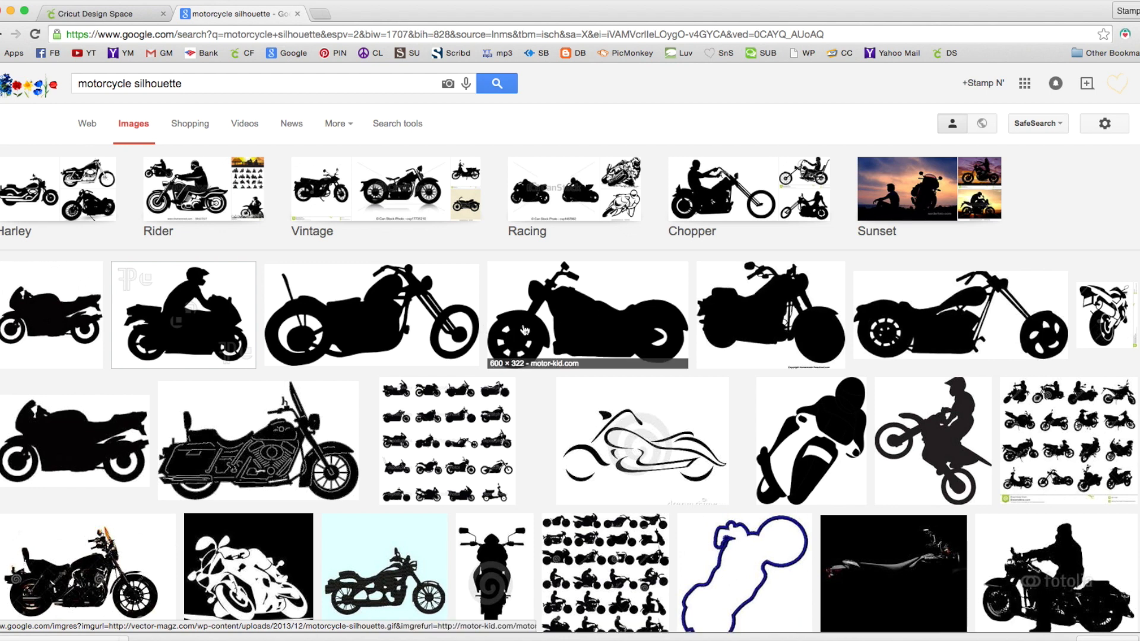
Save a black motorcycle silhouette to the Desktop as 'bike' and close the search tab.
{"action": "left_click", "coordinate": [573, 324]}
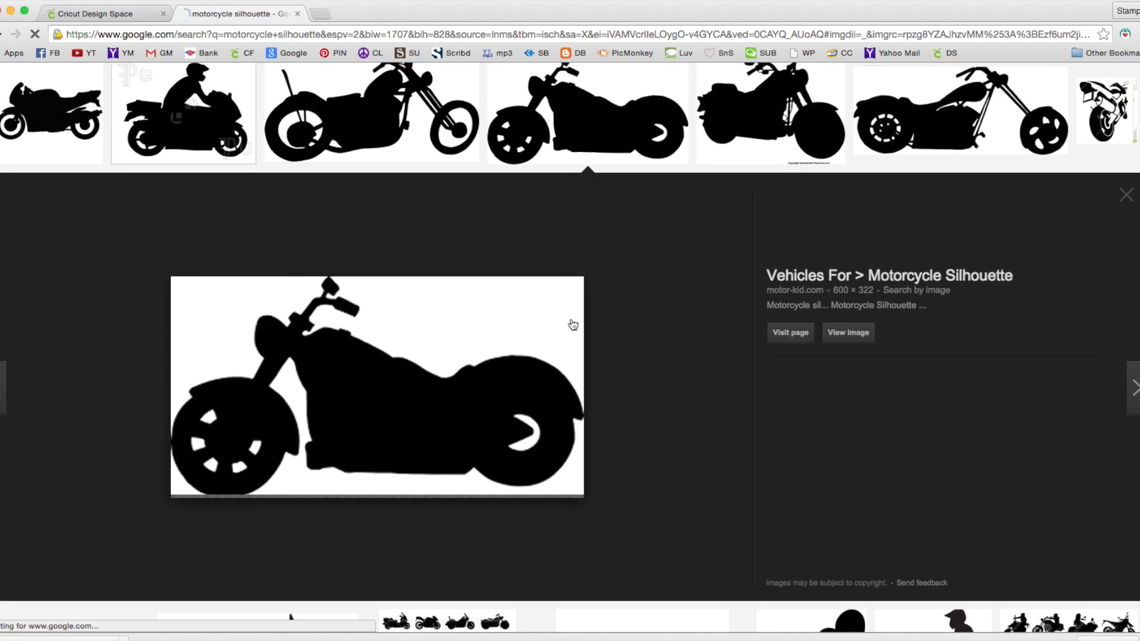
{"action": "right_click", "coordinate": [519, 353]}
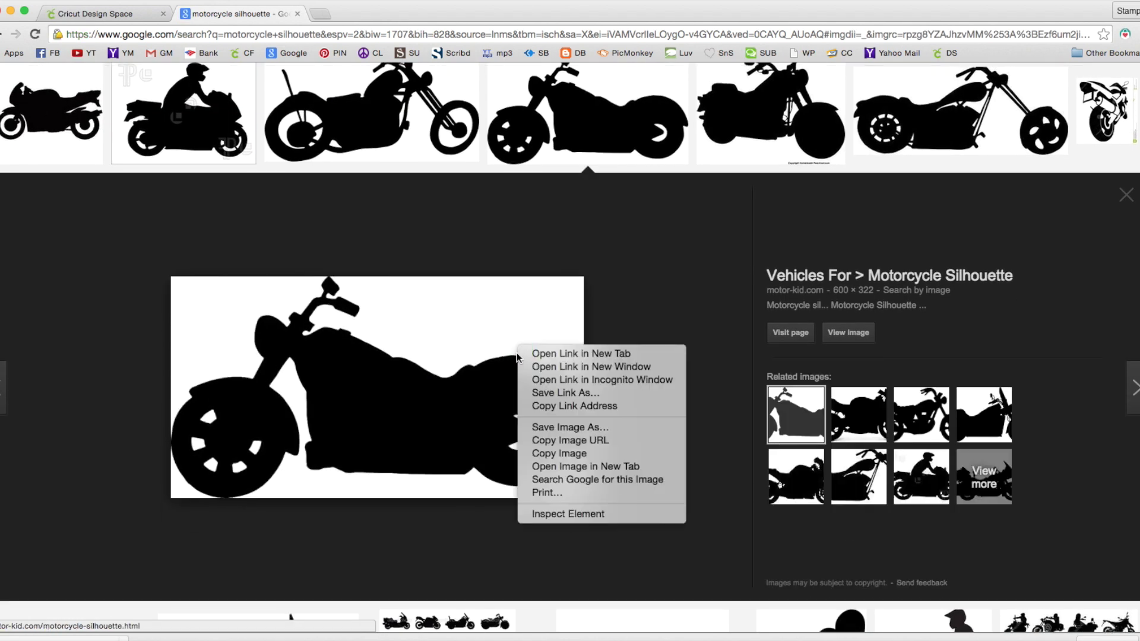
{"action": "left_click", "coordinate": [546, 429]}
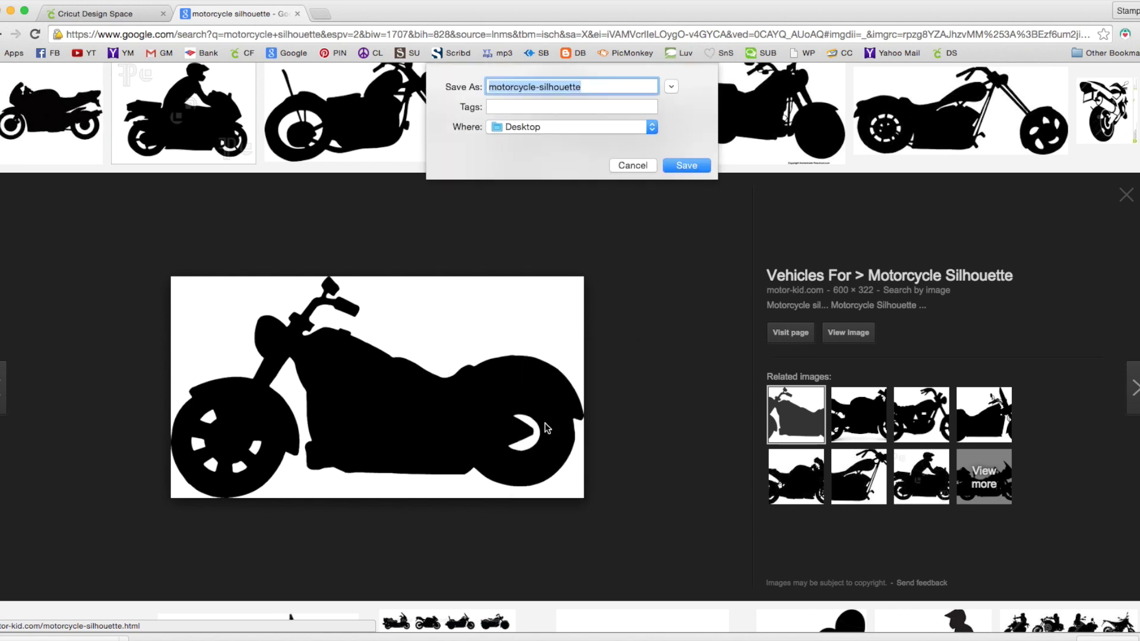
{"action": "type", "text": "bike"}
{"action": "key", "text": "Return"}
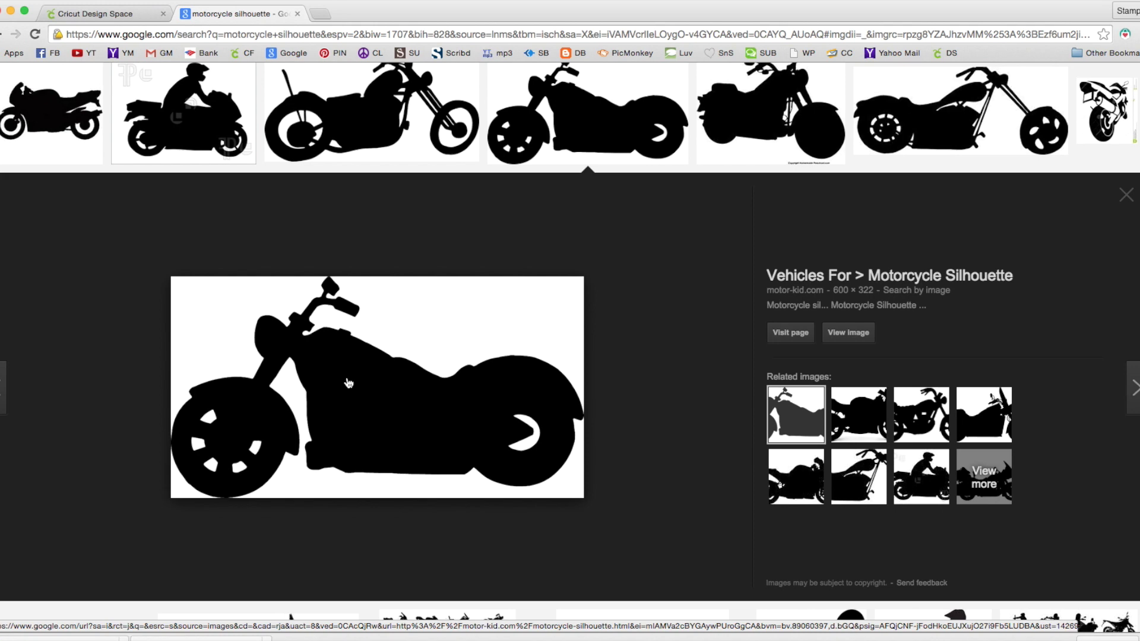
{"action": "left_click", "coordinate": [1125, 195]}
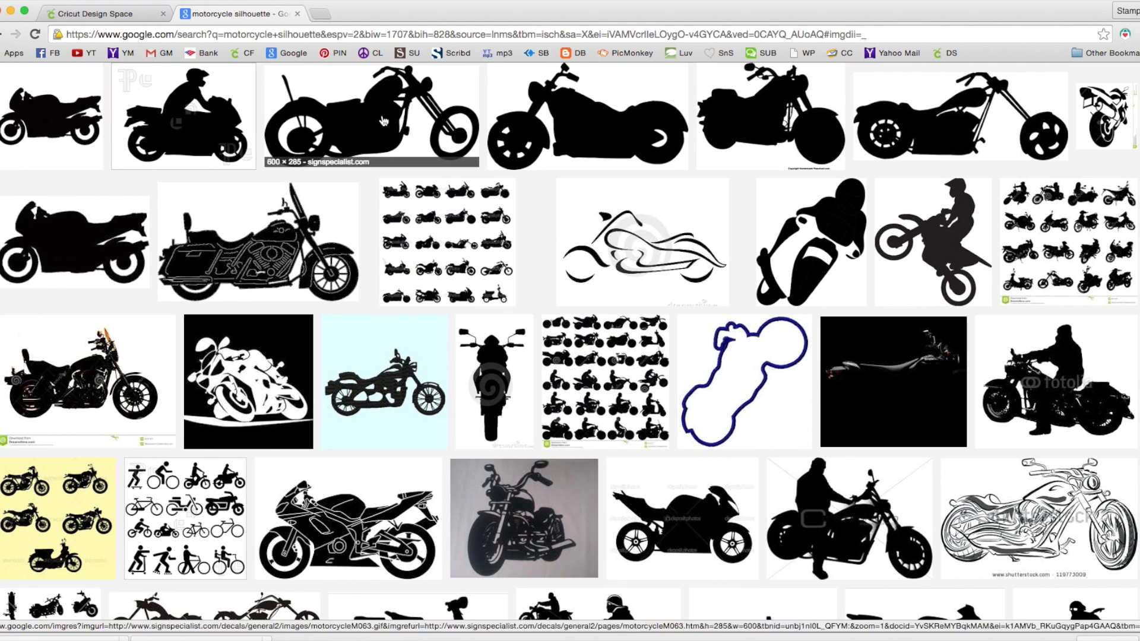
{"action": "left_click", "coordinate": [297, 14]}
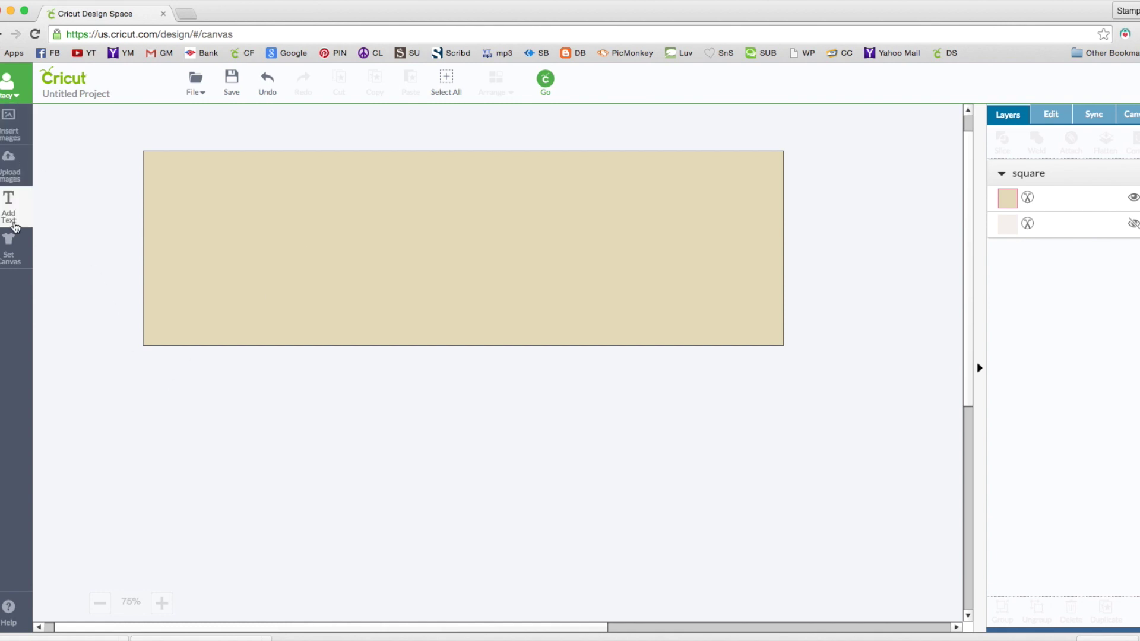
Upload the bike.gif file from the computer into Design Space.
{"action": "left_click", "coordinate": [9, 160]}
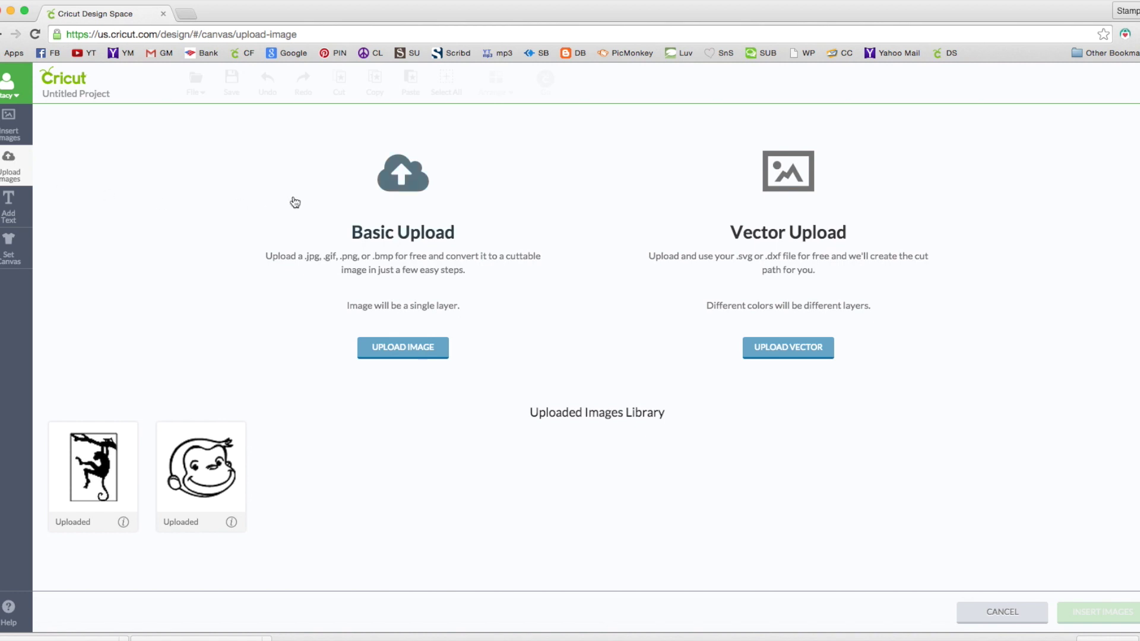
{"action": "left_click", "coordinate": [402, 347]}
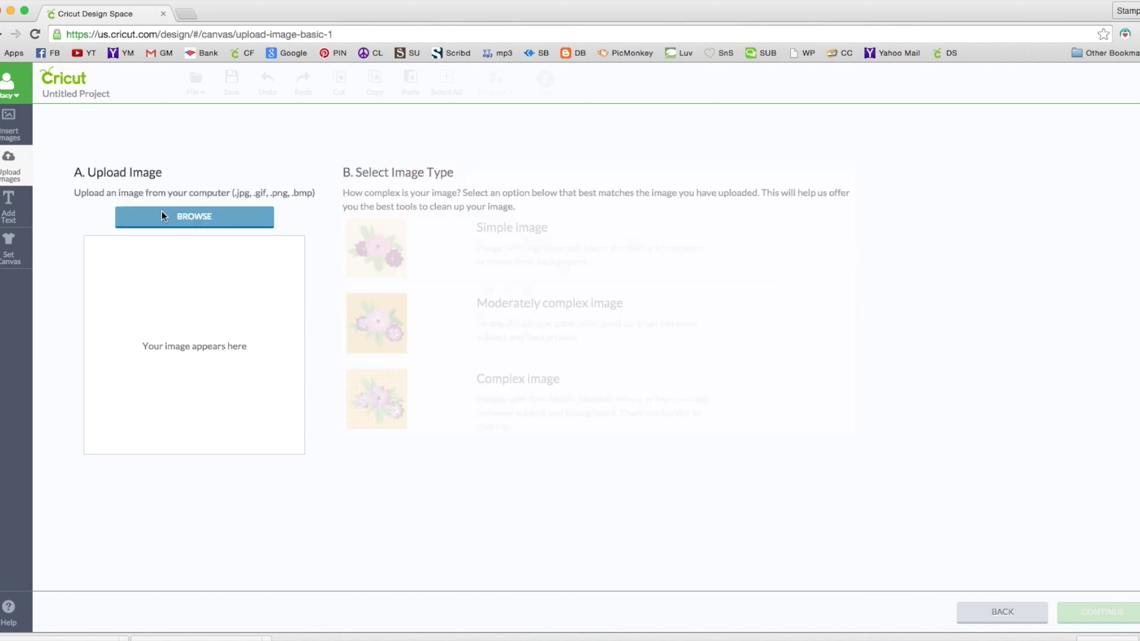
{"action": "left_click", "coordinate": [182, 215]}
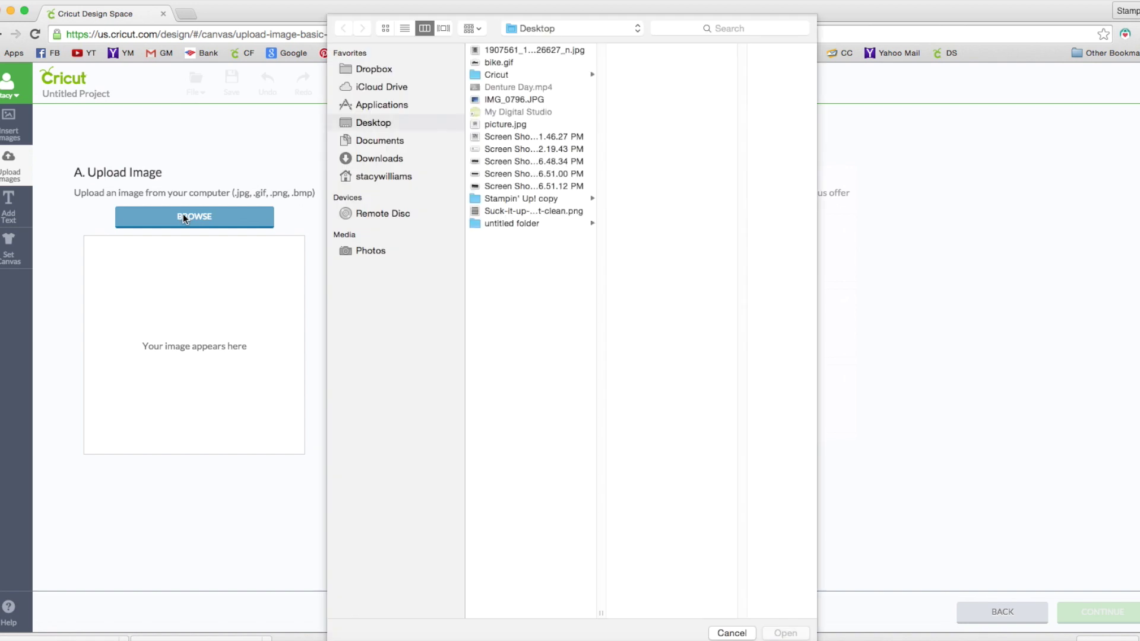
{"action": "left_click", "coordinate": [504, 64]}
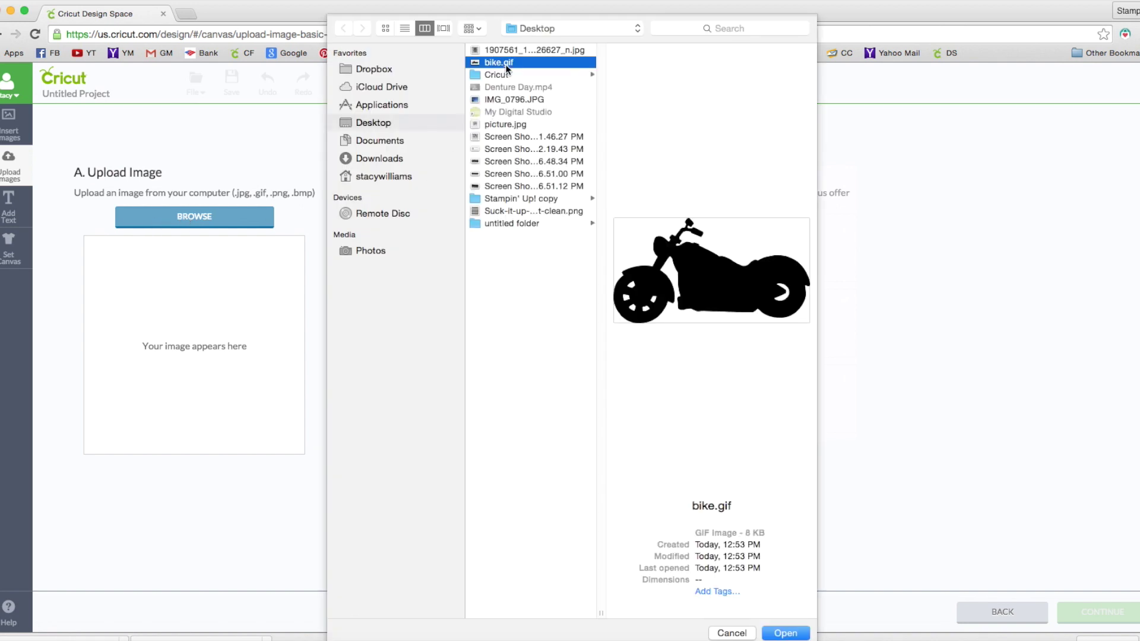
{"action": "left_click", "coordinate": [785, 633]}
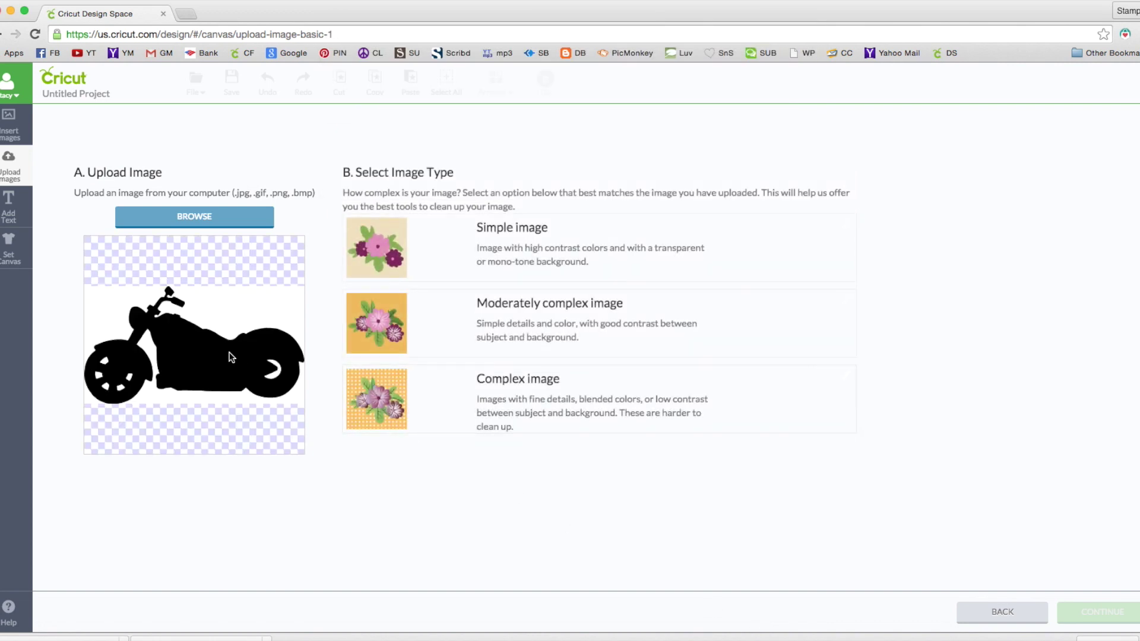
Set the upload type to Simple image and continue to Select & Erase.
{"action": "left_click", "coordinate": [498, 245]}
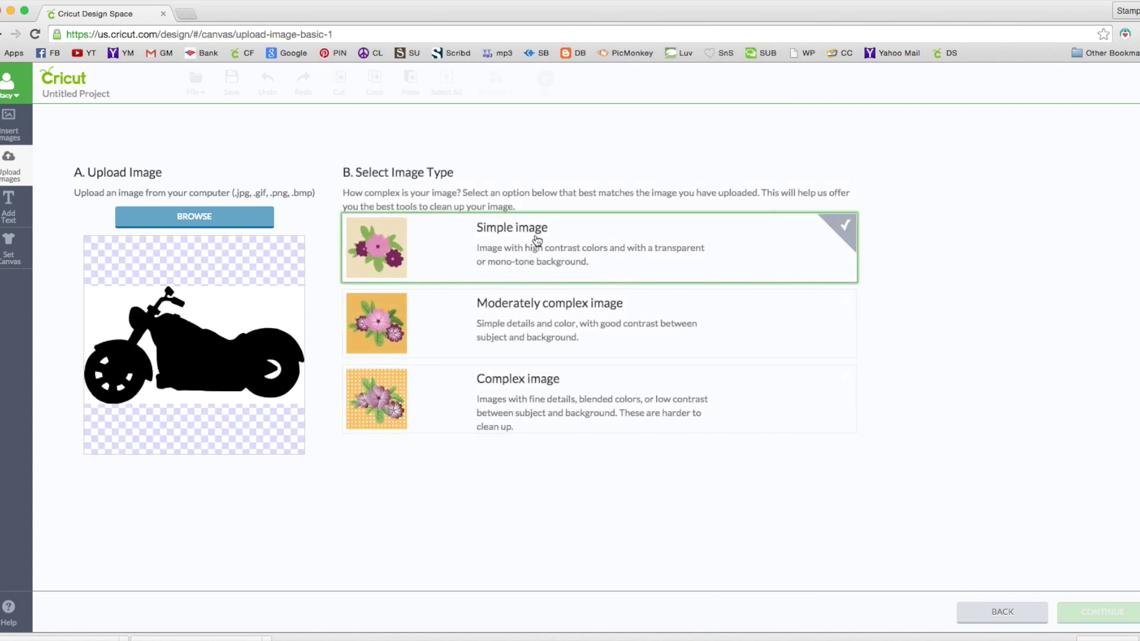
{"action": "left_click", "coordinate": [803, 242]}
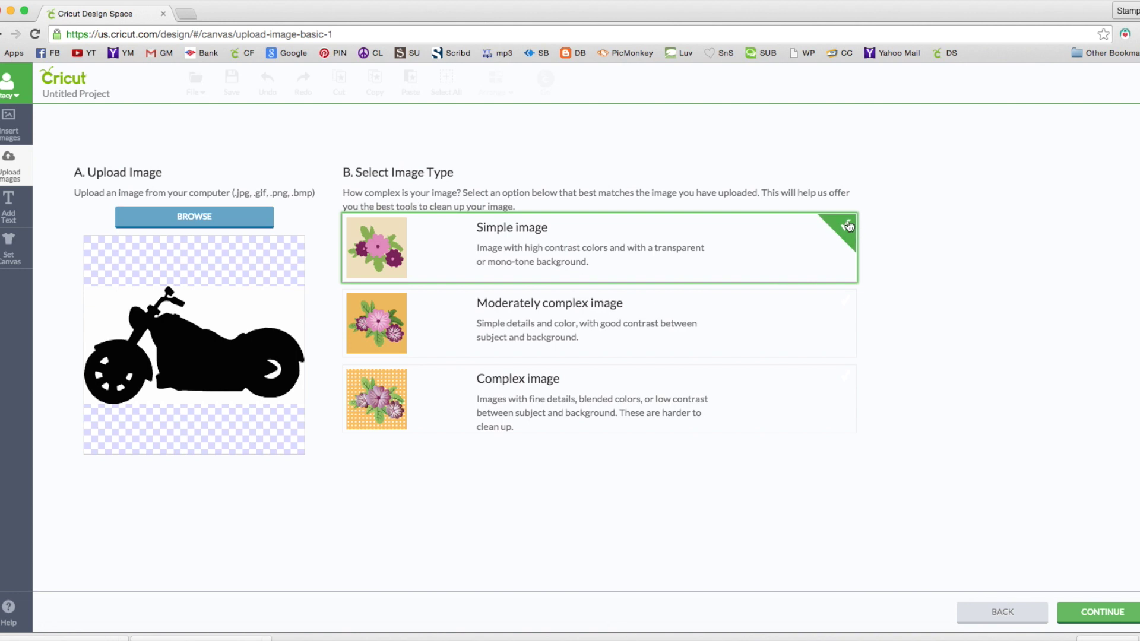
{"action": "left_click", "coordinate": [1088, 614]}
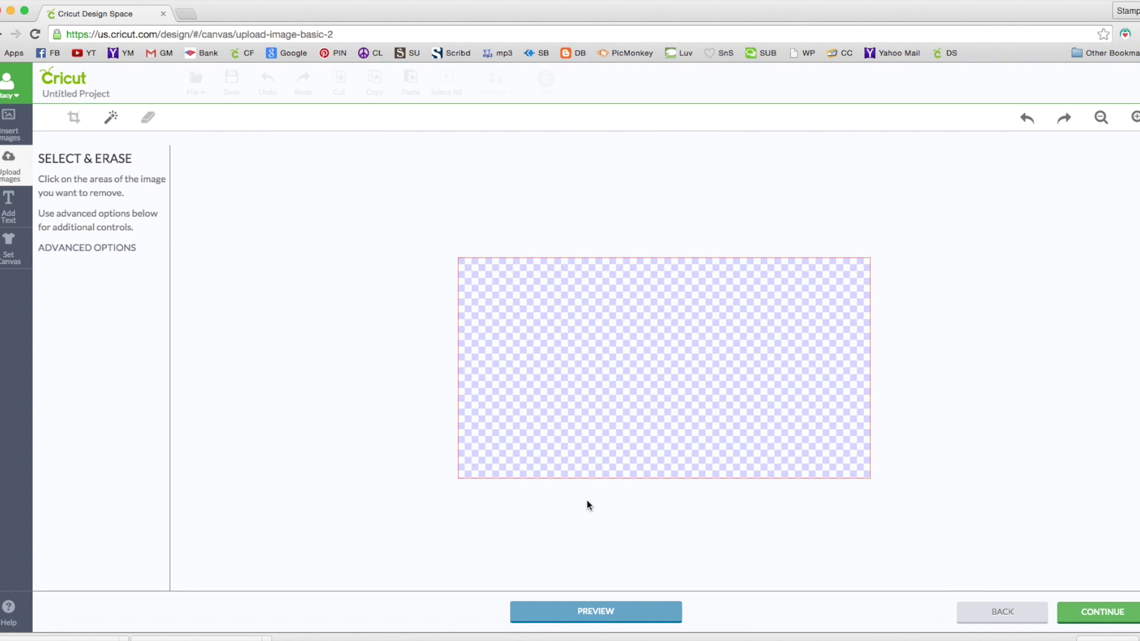
Erase the white background, front wheel spoke holes and rear wheel crescent, then preview the cut lines.
{"action": "left_click", "coordinate": [615, 612]}
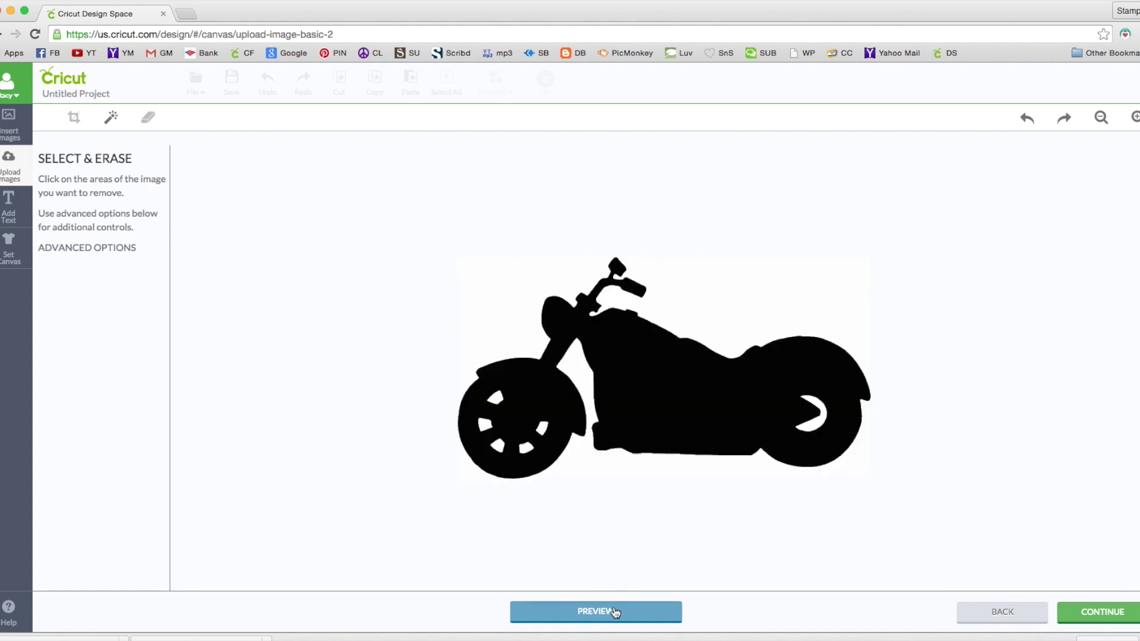
{"action": "left_click", "coordinate": [517, 273]}
{"action": "left_click", "coordinate": [469, 474]}
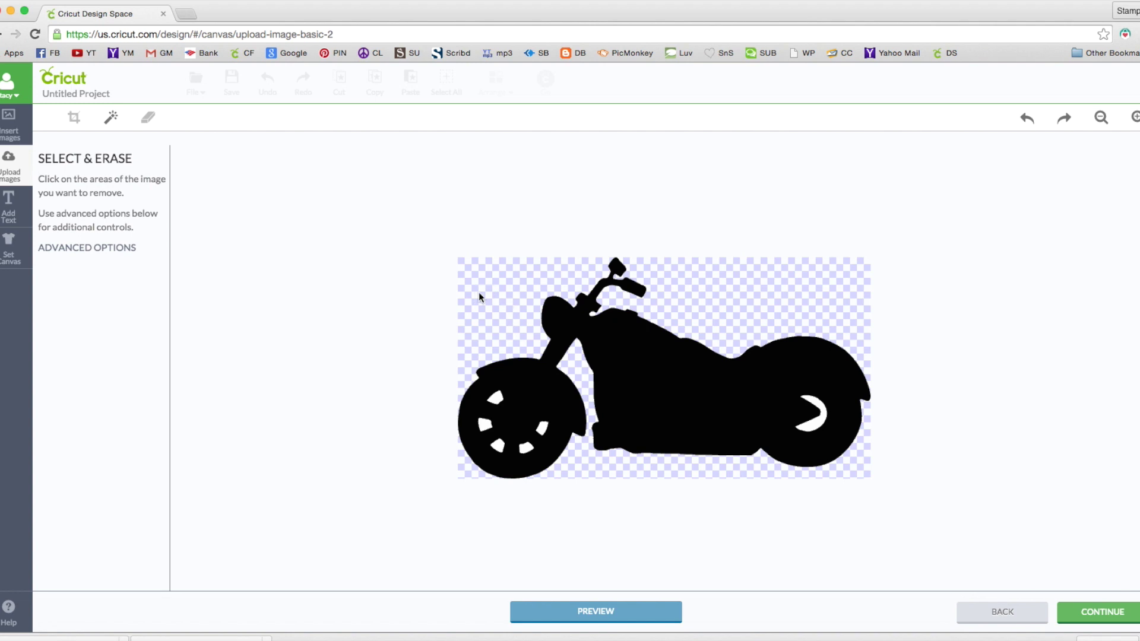
{"action": "left_click", "coordinate": [496, 401]}
{"action": "left_click", "coordinate": [497, 445]}
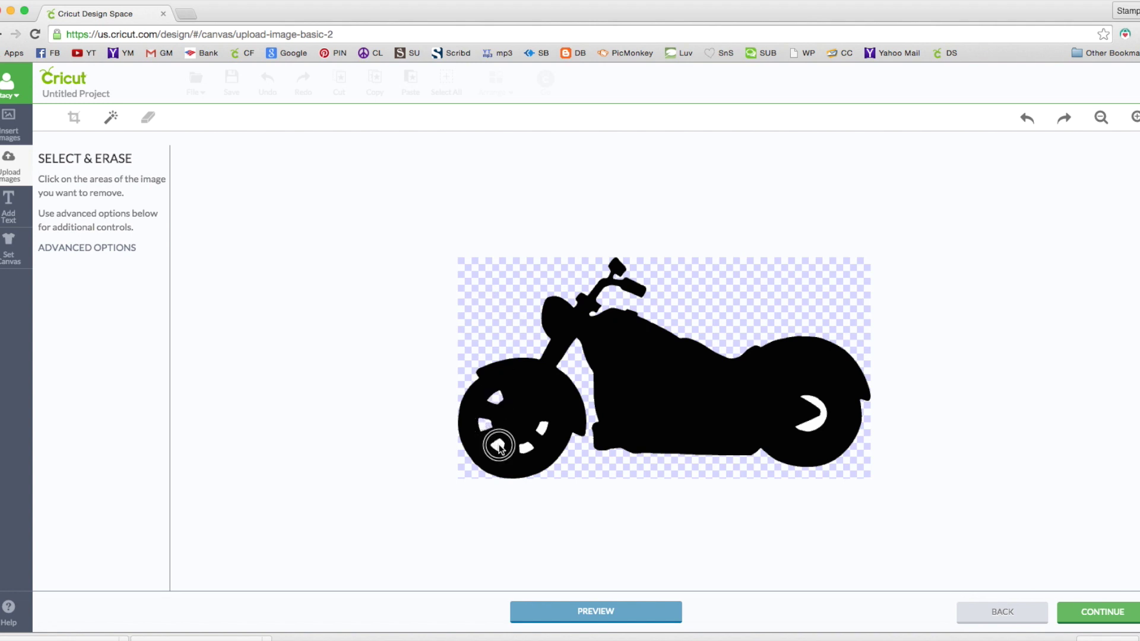
{"action": "left_click", "coordinate": [543, 428]}
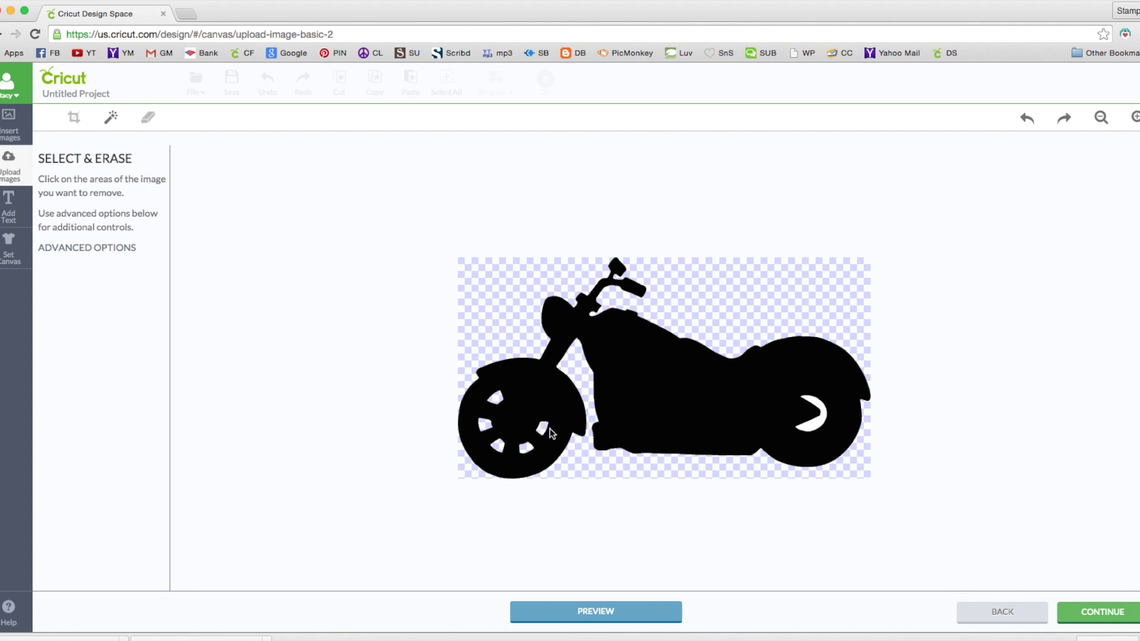
{"action": "left_click", "coordinate": [813, 432]}
{"action": "left_click", "coordinate": [606, 618]}
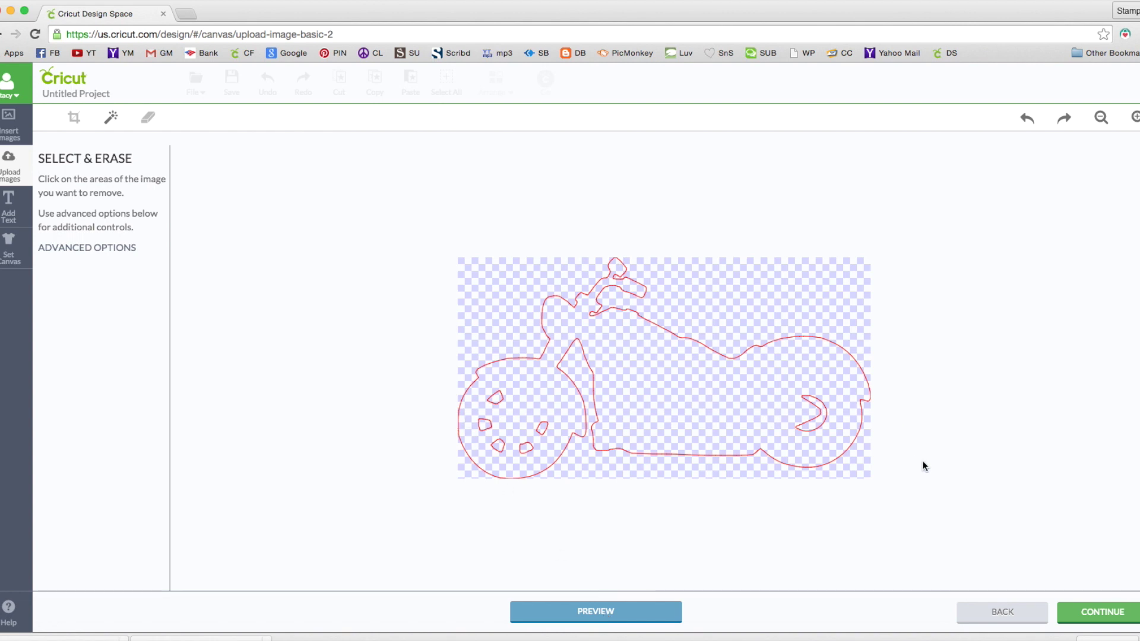
{"action": "left_click", "coordinate": [1080, 618]}
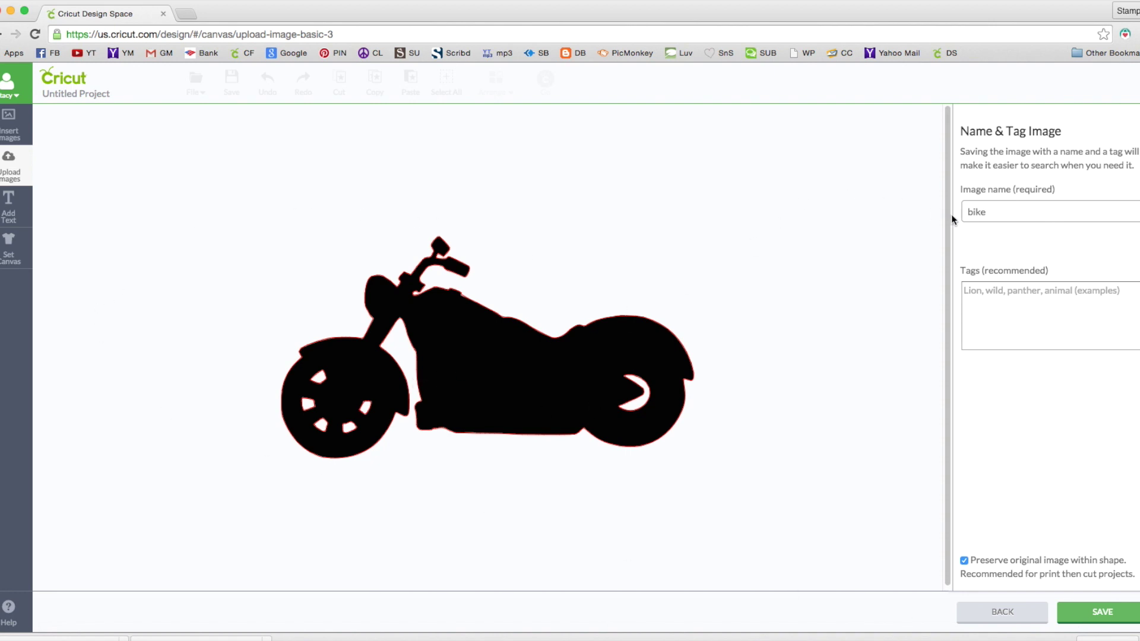
Save the cleaned image as 'hubby bike' and insert it onto the canvas.
{"action": "double_click", "coordinate": [1005, 211]}
{"action": "type", "text": "hubby bike"}
{"action": "left_click", "coordinate": [1076, 612]}
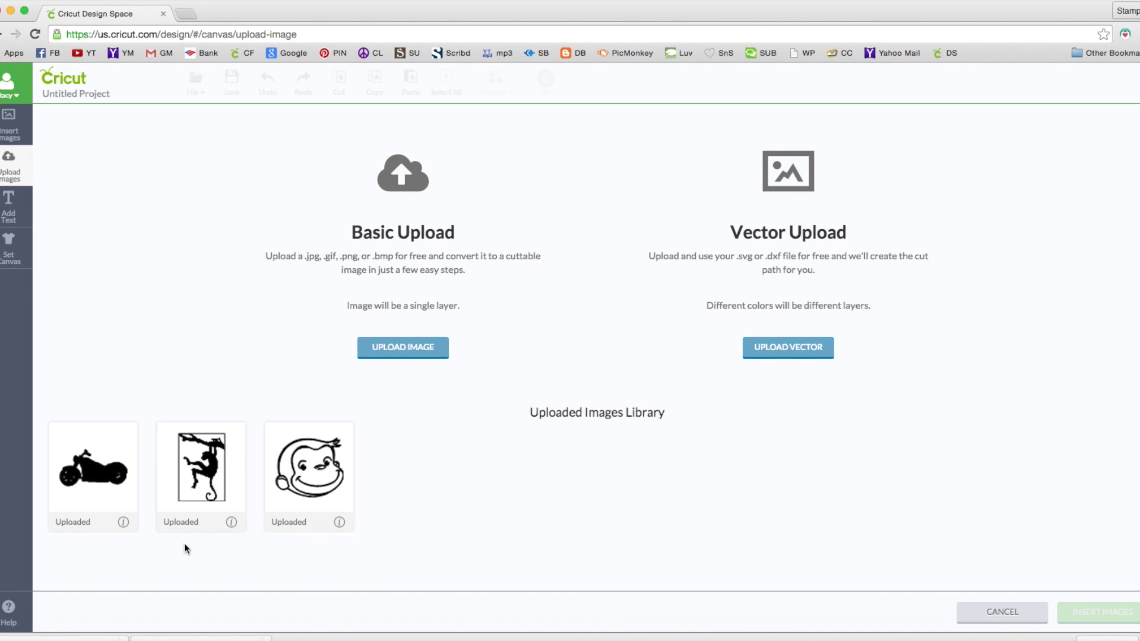
{"action": "left_click", "coordinate": [112, 456]}
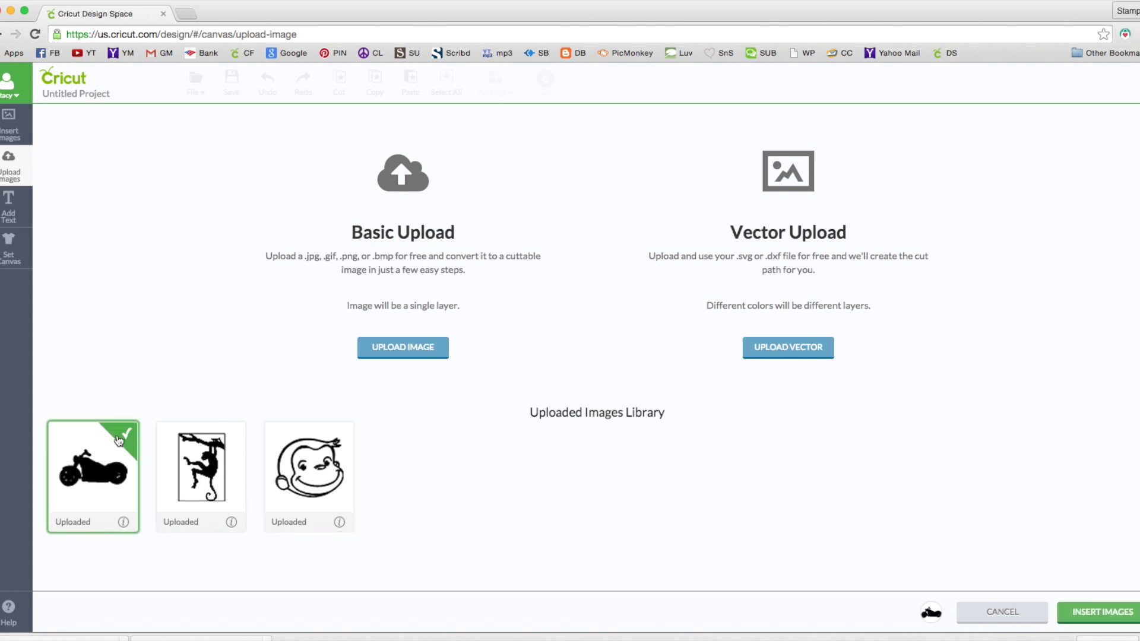
{"action": "left_click", "coordinate": [1096, 613]}
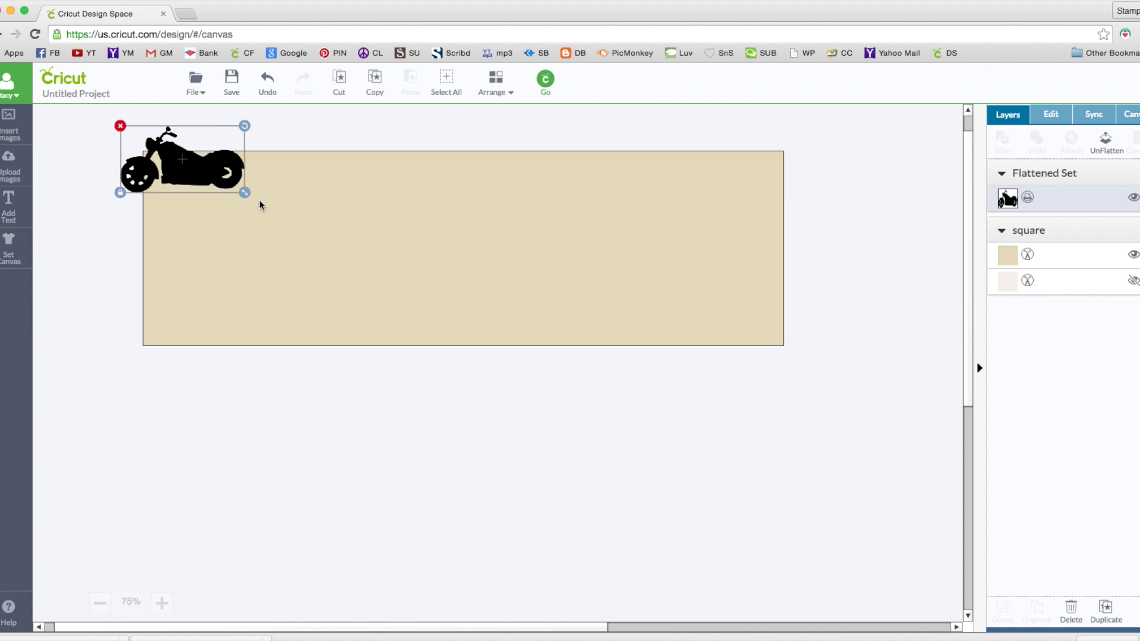
Enlarge the motorcycle to 11.09 by 5.95 in on the cream rectangle's right end.
{"action": "left_click_drag", "start_coordinate": [223, 173], "coordinate": [814, 424]}
{"action": "left_click_drag", "start_coordinate": [698, 353], "coordinate": [654, 281]}
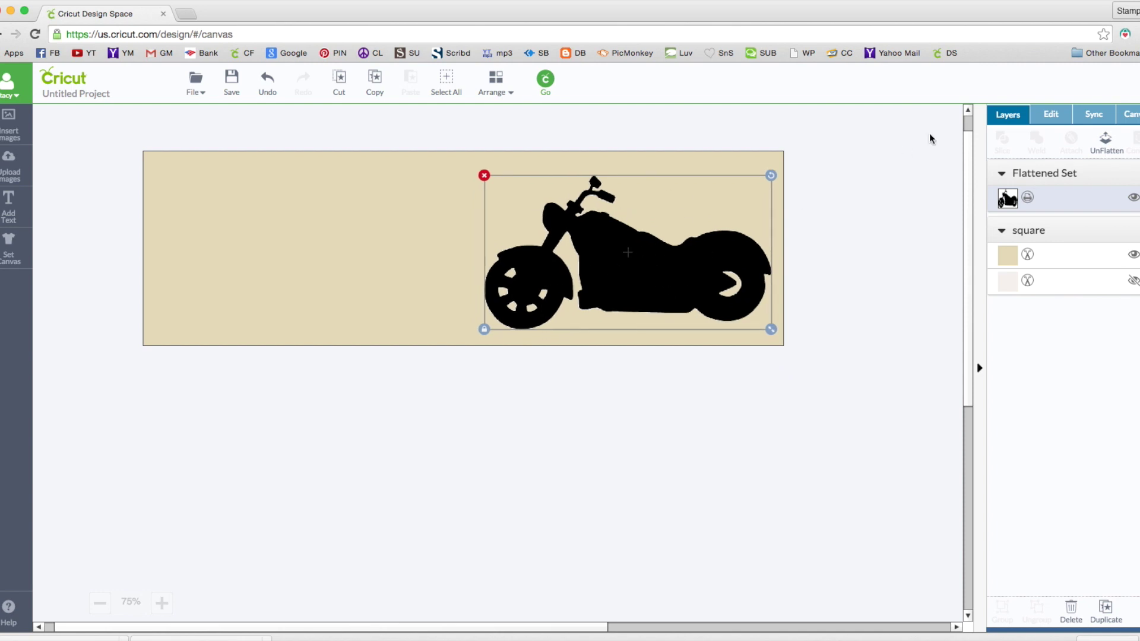
{"action": "left_click", "coordinate": [1052, 113]}
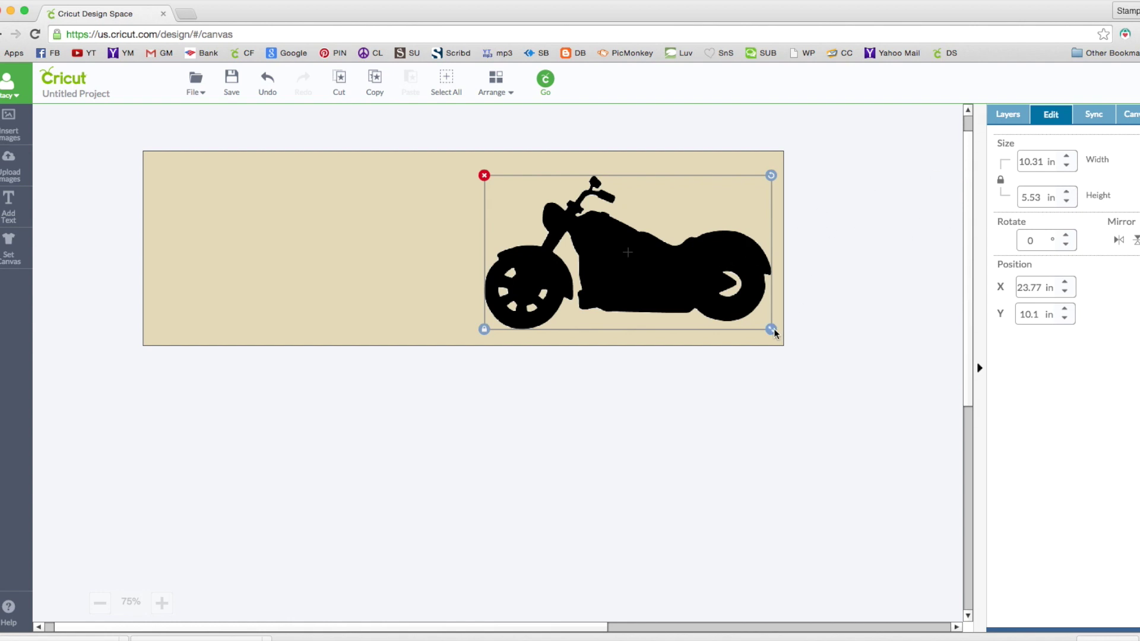
{"action": "left_click_drag", "start_coordinate": [771, 330], "coordinate": [793, 354]}
{"action": "left_click_drag", "start_coordinate": [716, 314], "coordinate": [686, 301]}
{"action": "left_click", "coordinate": [663, 385]}
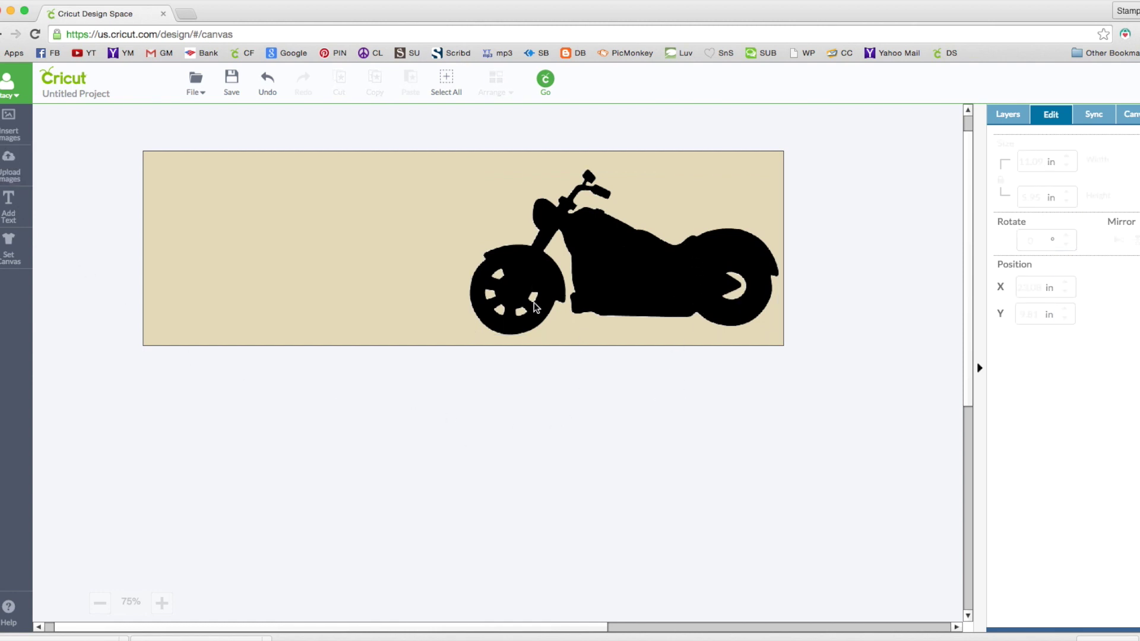
Add text 'Ride It Like' with 'You Stole It' on a second line above the rectangle.
{"action": "left_click", "coordinate": [9, 217]}
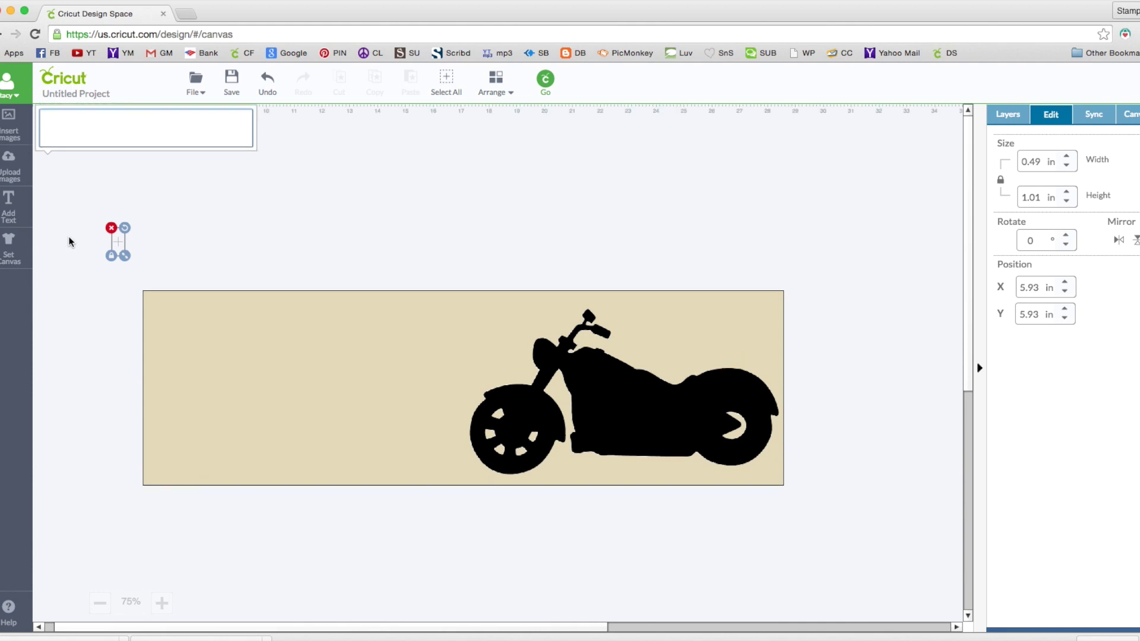
{"action": "type", "text": "Ride It Like"}
{"action": "key", "text": "Return"}
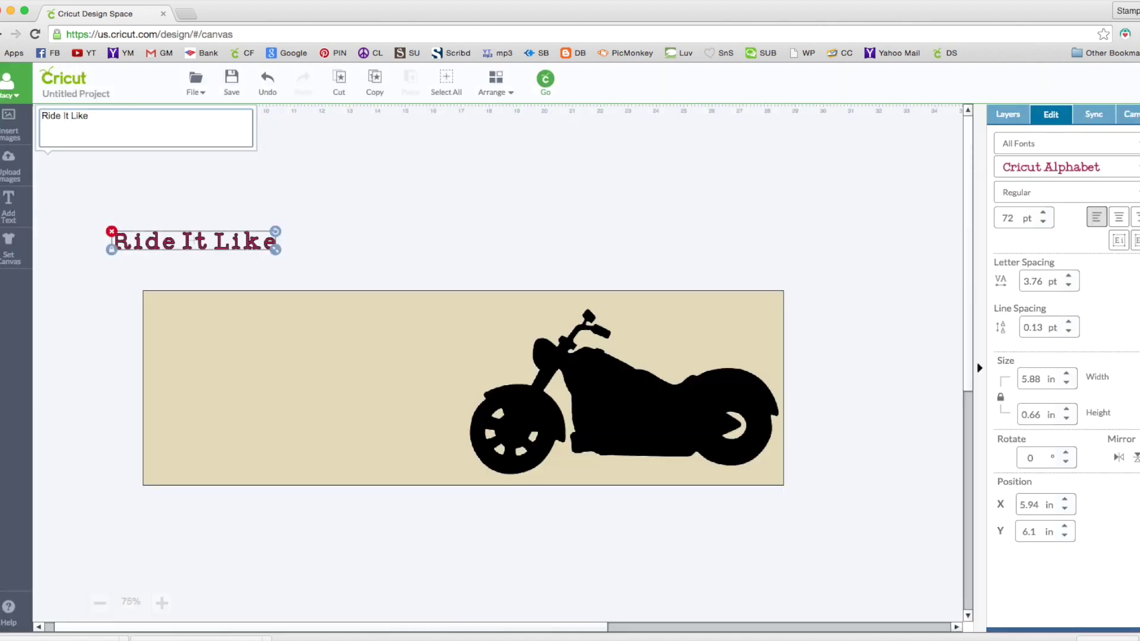
{"action": "type", "text": "You Stole It"}
{"action": "left_click", "coordinate": [71, 318]}
Filter the font list to Cricut Fonts and scroll through it to find Art Nouveau.
{"action": "left_click", "coordinate": [168, 262]}
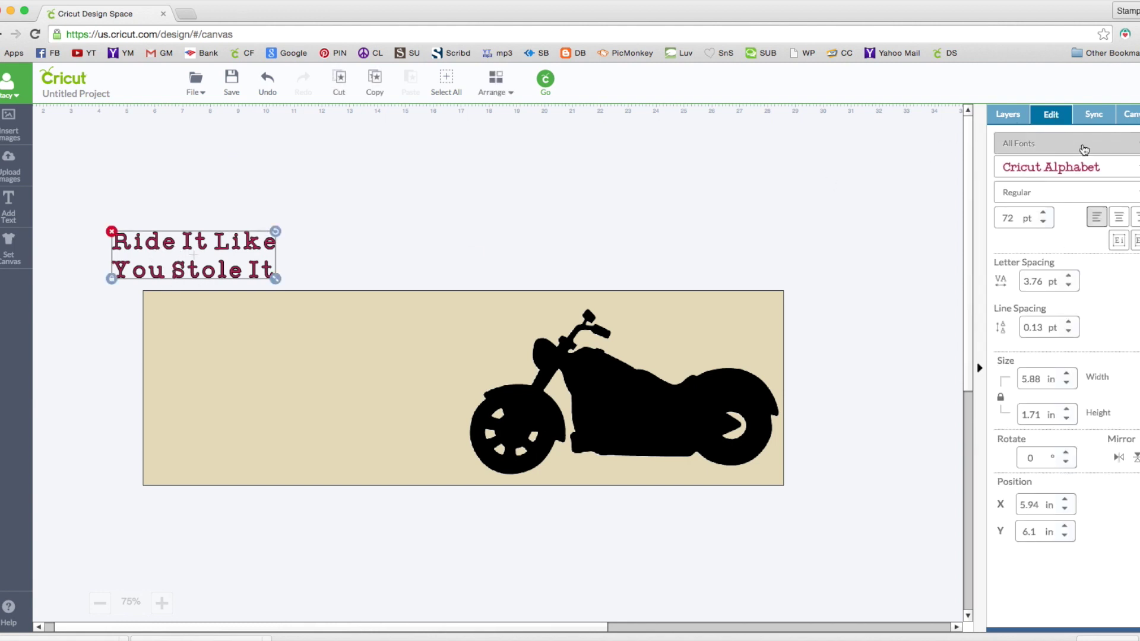
{"action": "left_click", "coordinate": [1021, 145]}
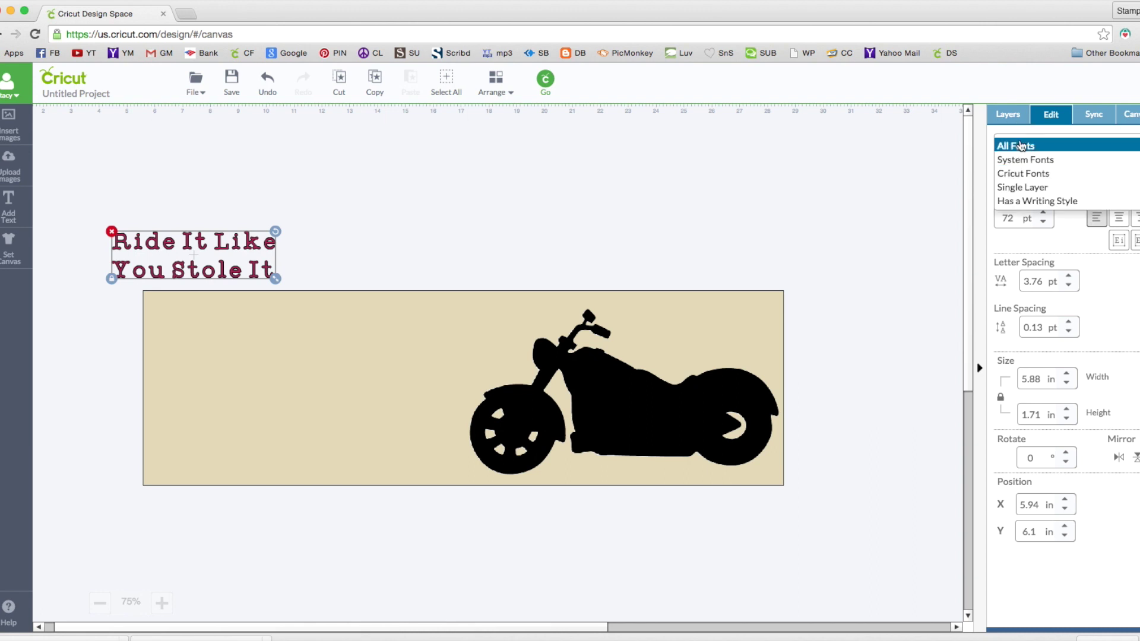
{"action": "left_click", "coordinate": [1013, 172]}
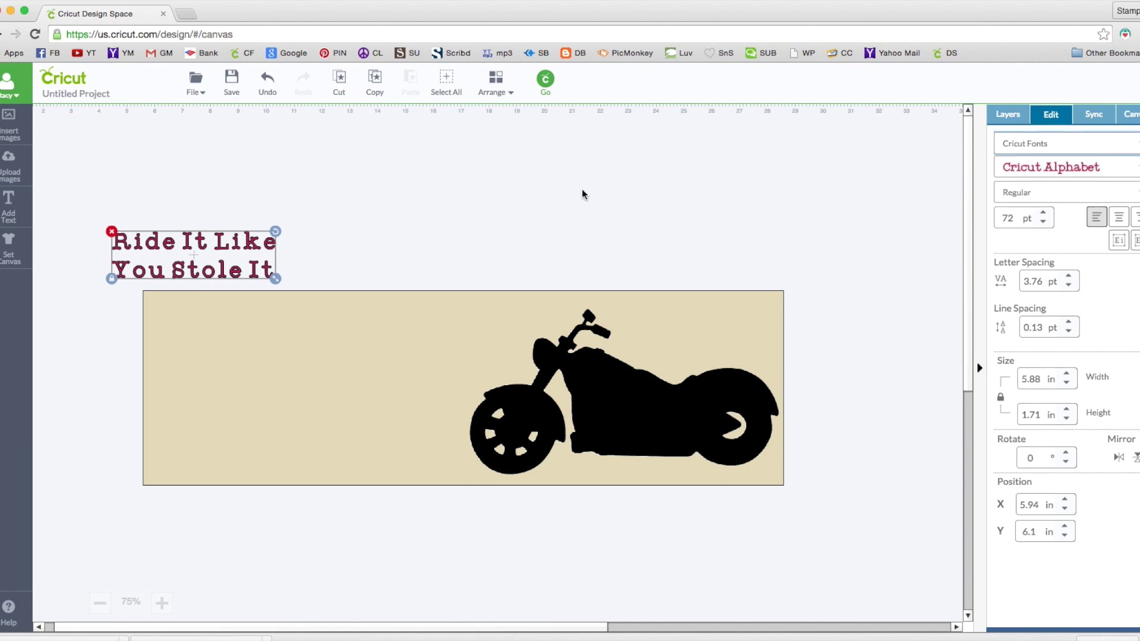
{"action": "scroll", "coordinate": [582, 194], "scroll_direction": "down", "scroll_amount": 1}
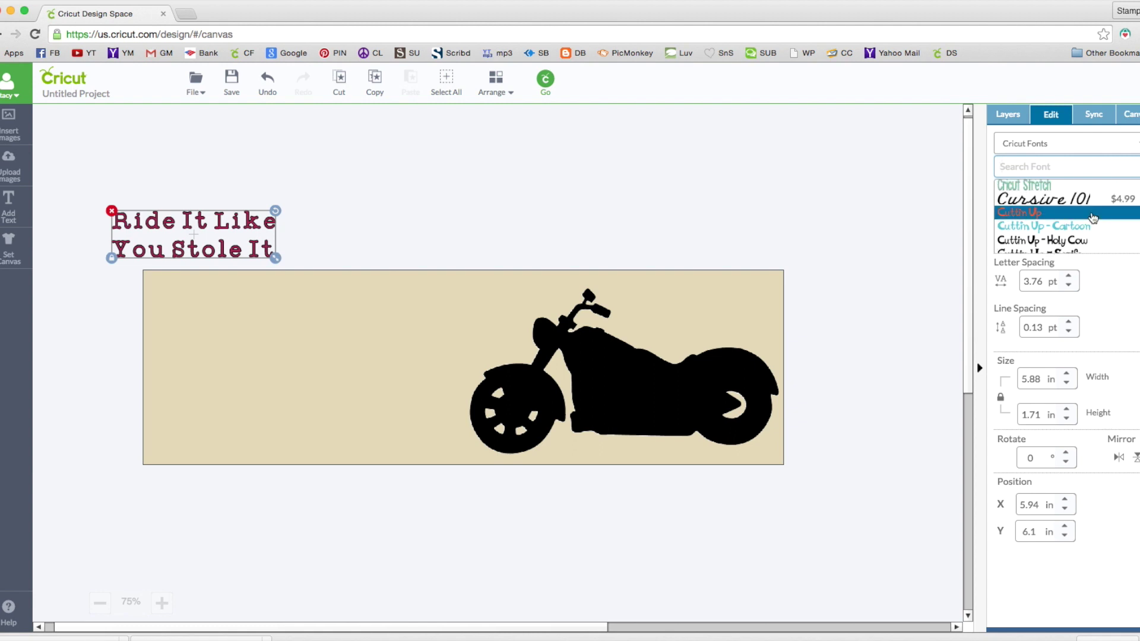
{"action": "scroll", "coordinate": [1092, 218], "scroll_direction": "up", "scroll_amount": 10}
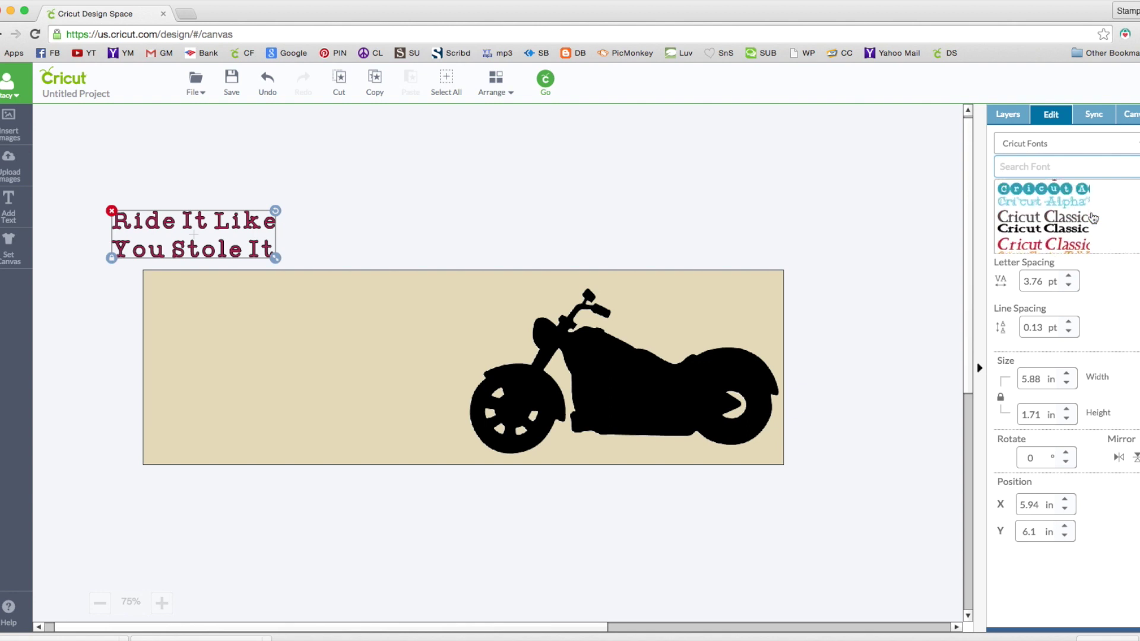
{"action": "scroll", "coordinate": [1092, 219], "scroll_direction": "up", "scroll_amount": 5}
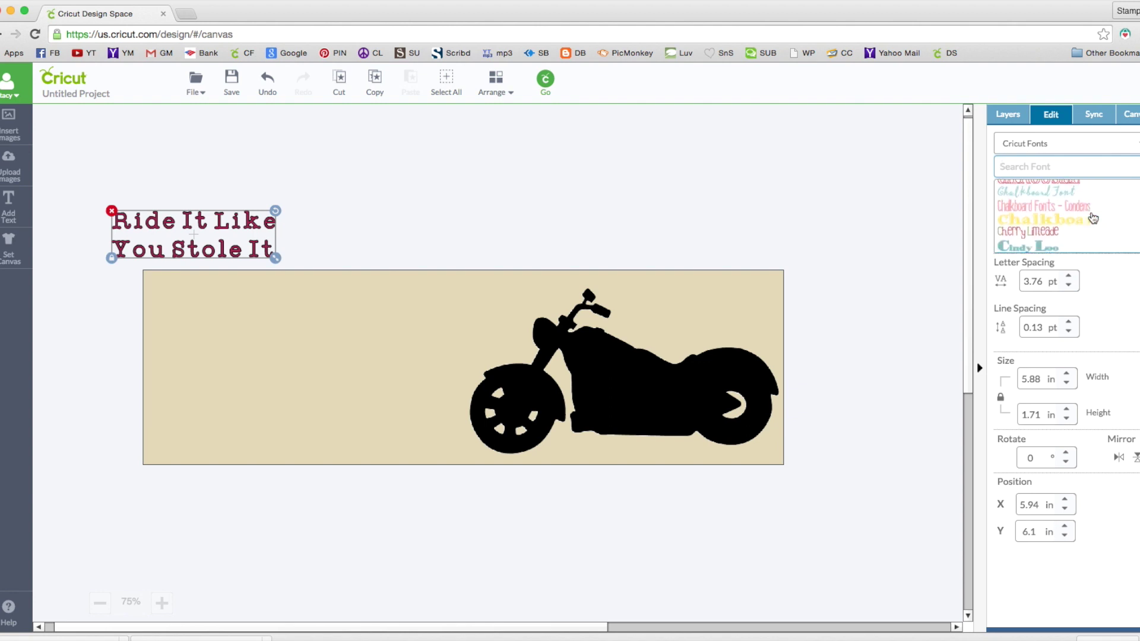
{"action": "scroll", "coordinate": [1093, 218], "scroll_direction": "up", "scroll_amount": 6}
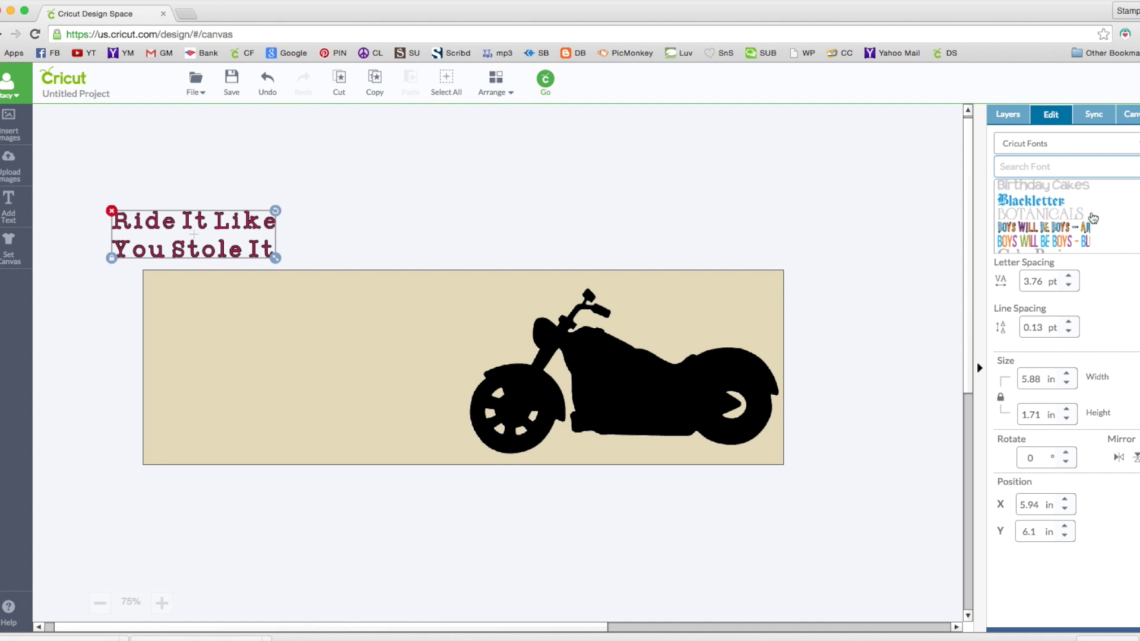
{"action": "scroll", "coordinate": [1092, 219], "scroll_direction": "up", "scroll_amount": 6}
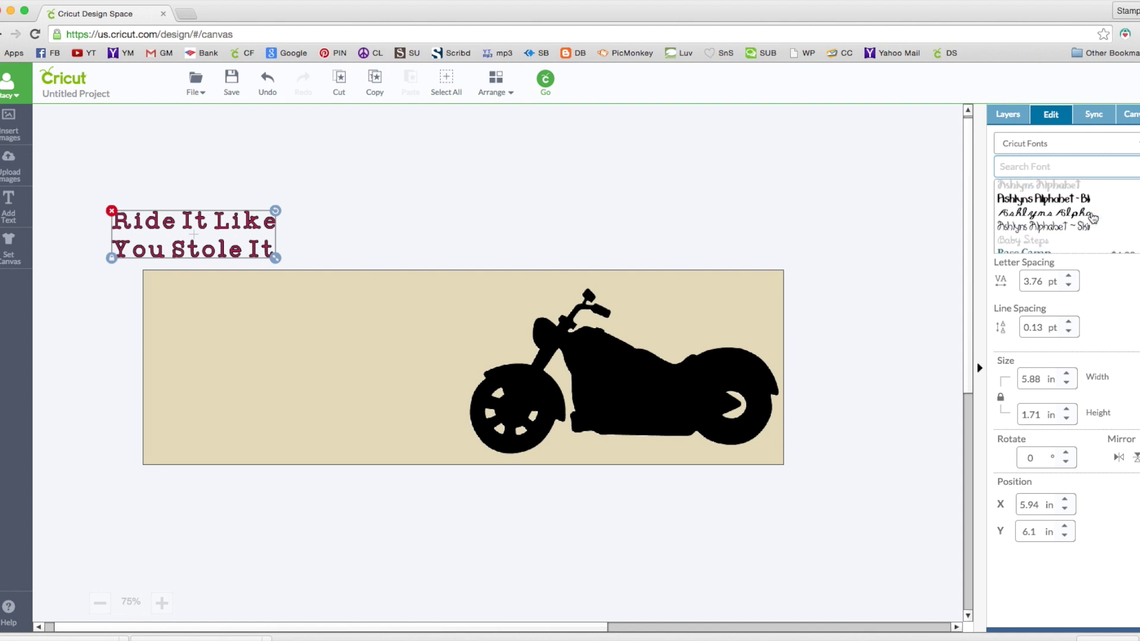
{"action": "scroll", "coordinate": [1093, 218], "scroll_direction": "up", "scroll_amount": 3}
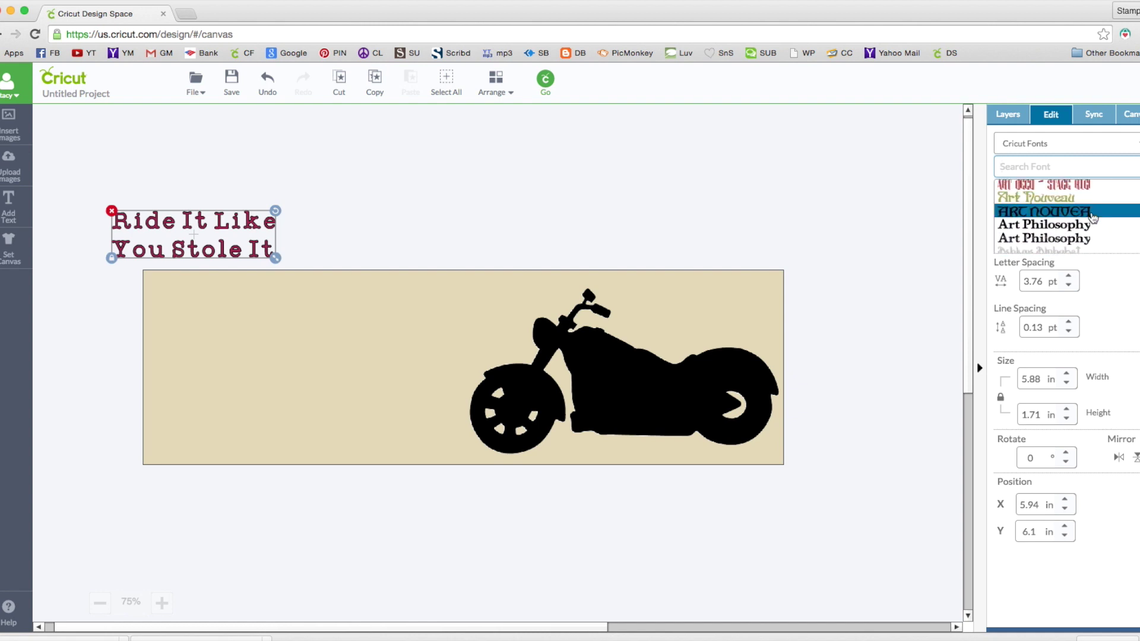
Apply Art Nouveau, enlarge the lettering, and move it onto the beige panel's left side.
{"action": "left_click", "coordinate": [1048, 202]}
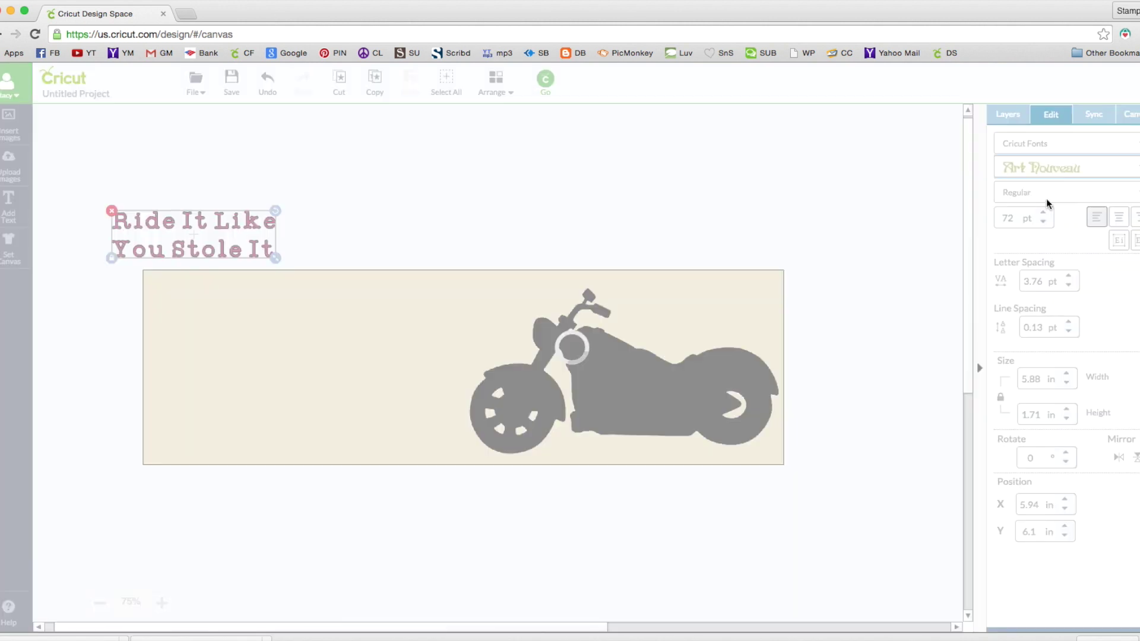
{"action": "left_click_drag", "start_coordinate": [275, 259], "coordinate": [437, 368]}
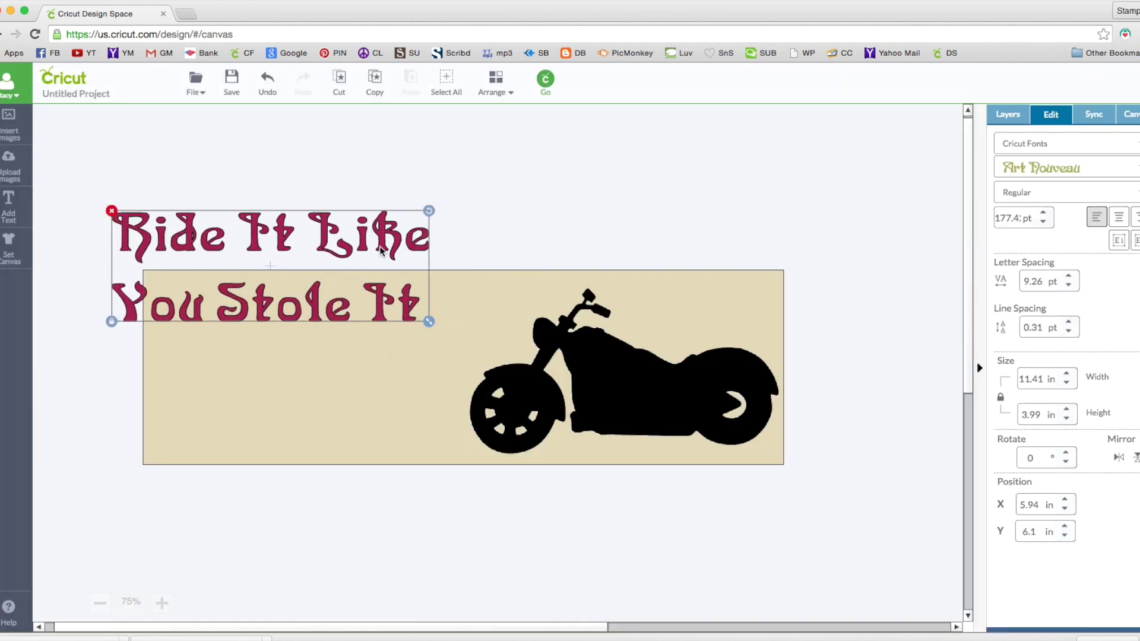
{"action": "left_click", "coordinate": [472, 202]}
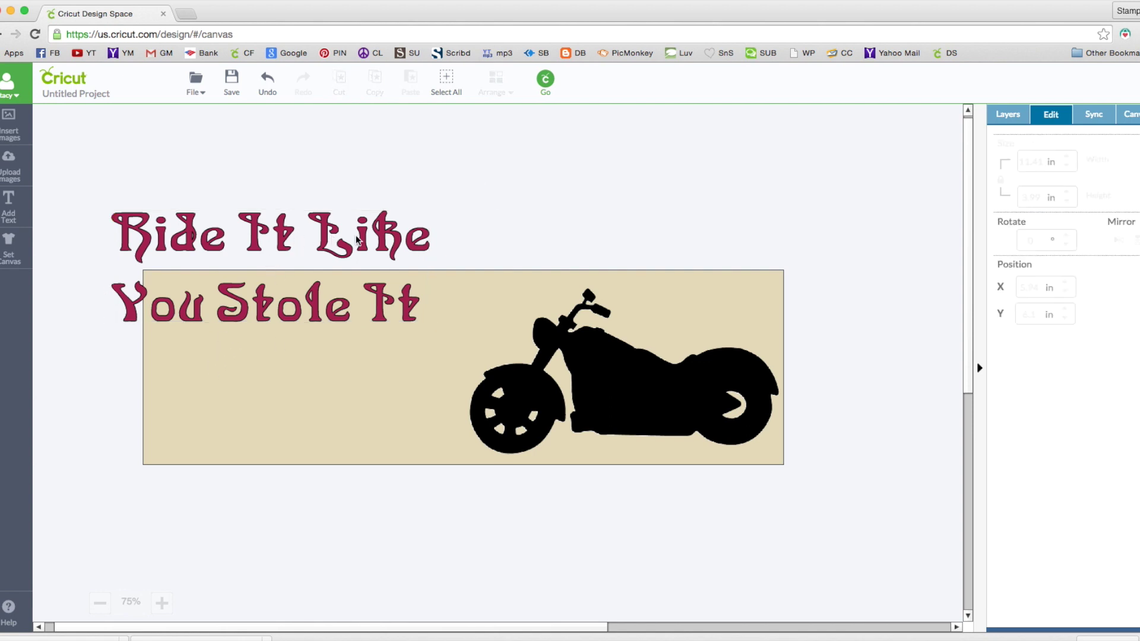
{"action": "left_click_drag", "start_coordinate": [357, 240], "coordinate": [397, 306]}
Unlock proportions and stretch the lettering to about 11.18 x 6.02 in, then select the beige panel.
{"action": "mouse_move", "coordinate": [469, 389]}
{"action": "left_mouse_down"}
{"action": "mouse_move", "coordinate": [612, 460]}
{"action": "mouse_move", "coordinate": [471, 433]}
{"action": "mouse_move", "coordinate": [465, 410]}
{"action": "left_mouse_up"}
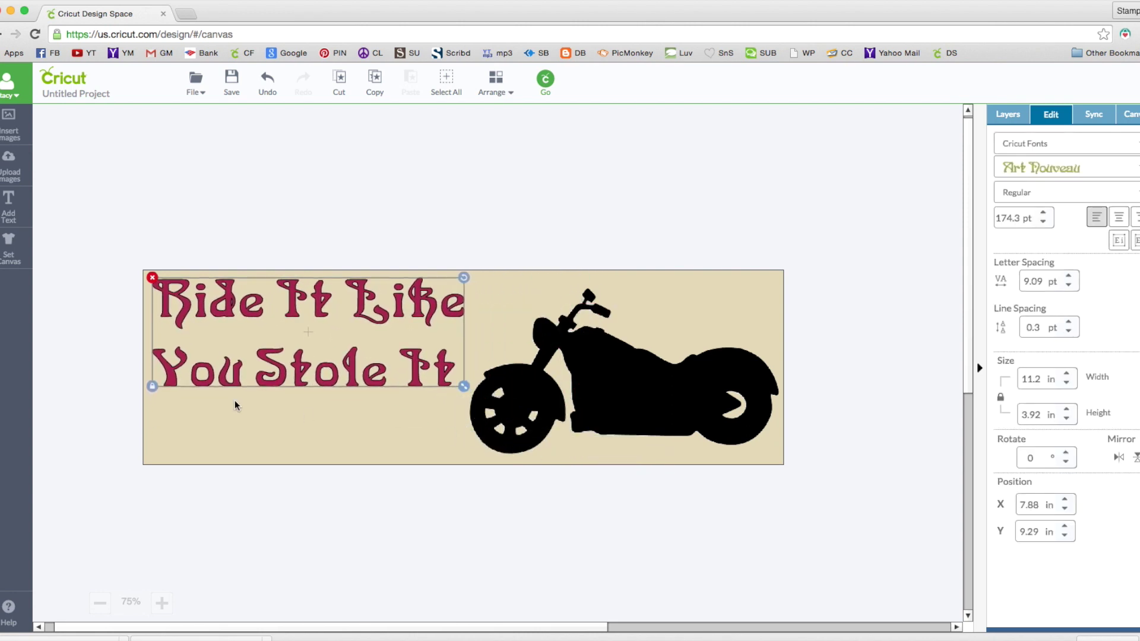
{"action": "left_click", "coordinate": [152, 387]}
{"action": "left_click_drag", "start_coordinate": [464, 389], "coordinate": [462, 449]}
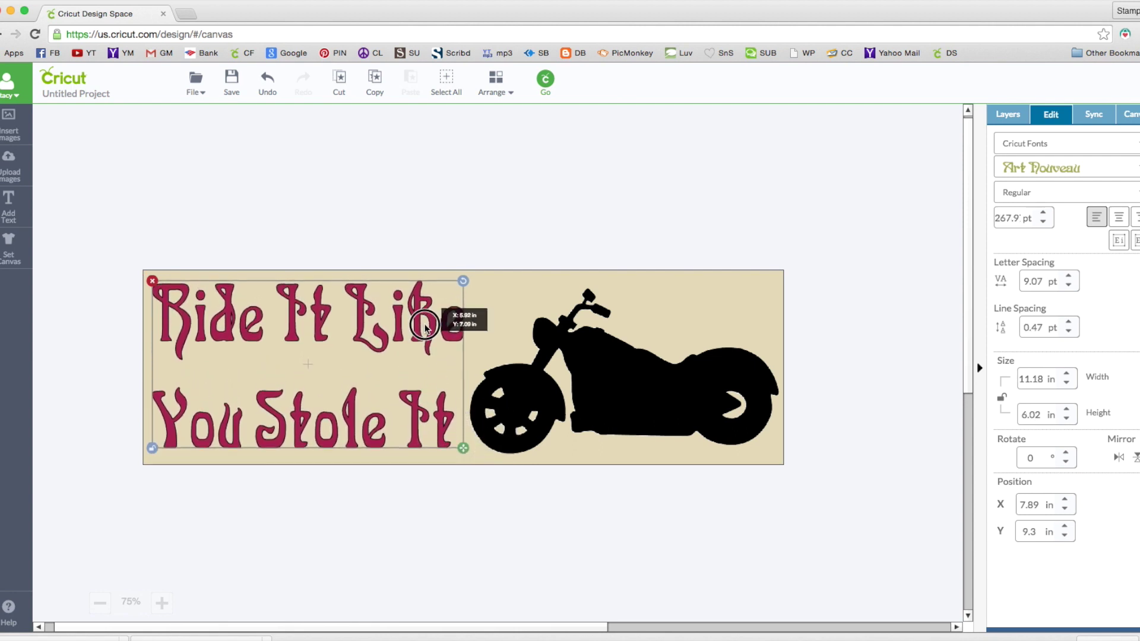
{"action": "left_click", "coordinate": [424, 509]}
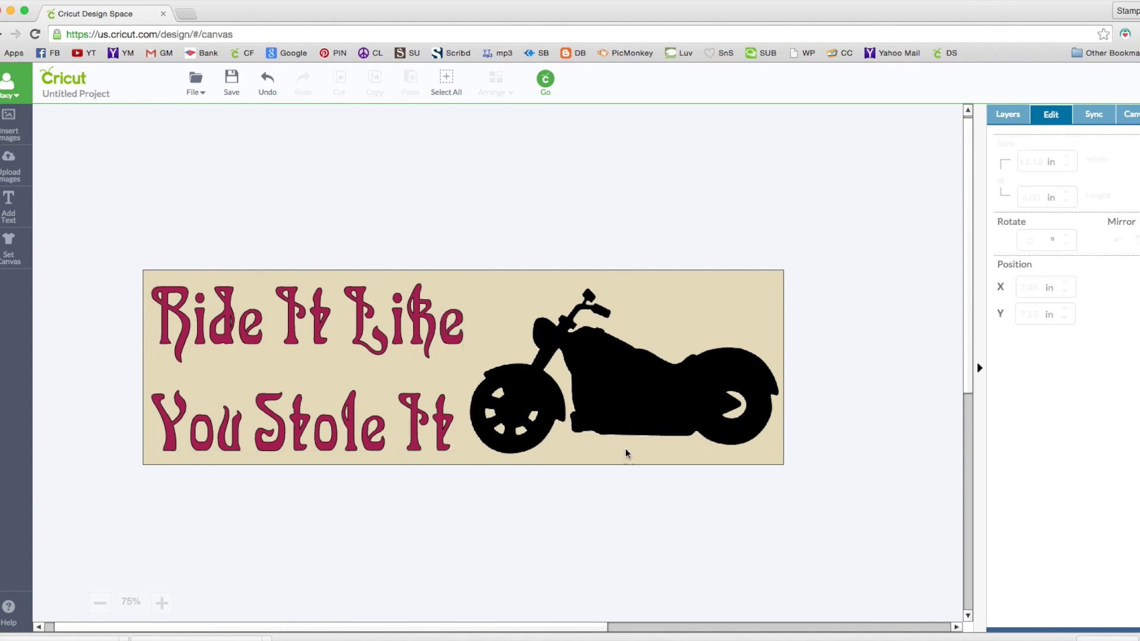
{"action": "left_click", "coordinate": [780, 467]}
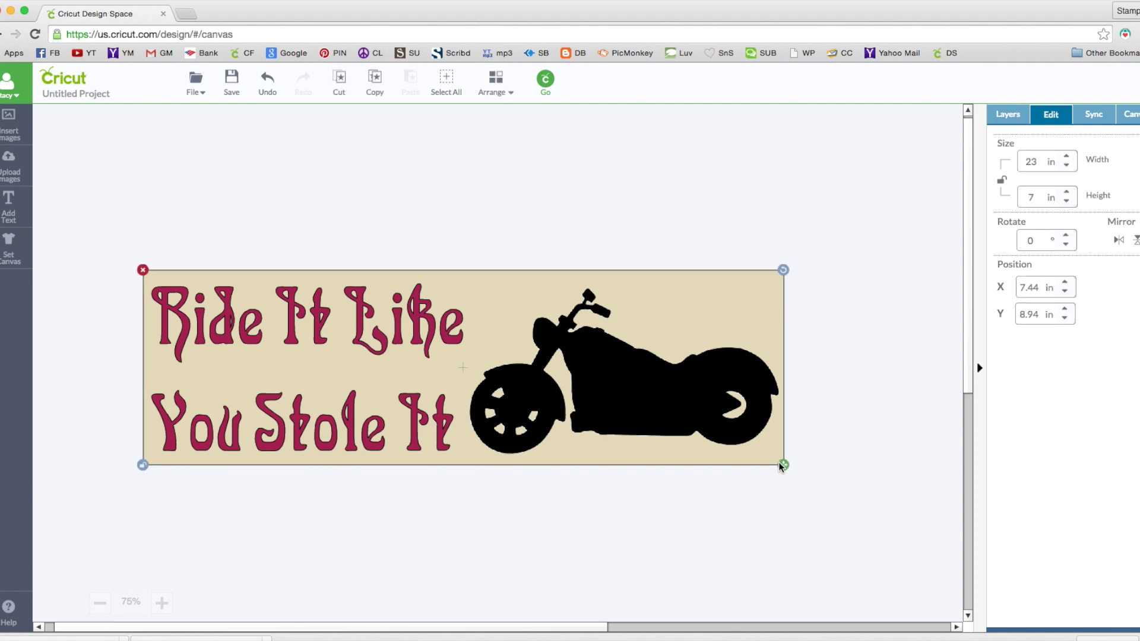
Delete the beige panel, dismiss the image-too-large warning from Go, and select the motorcycle.
{"action": "key", "text": "Escape"}
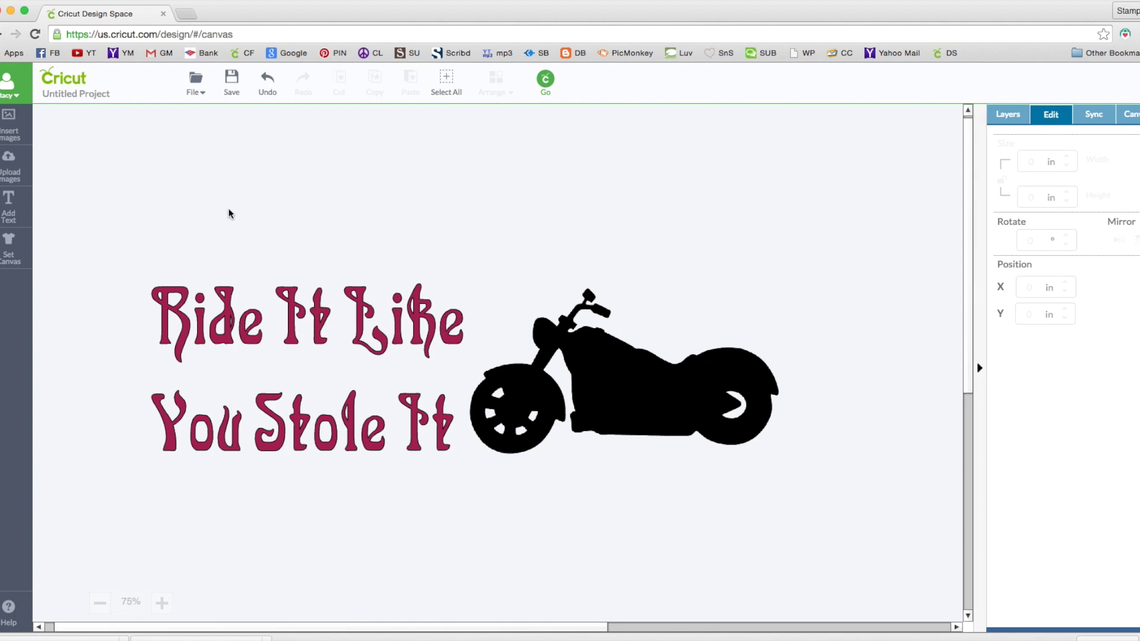
{"action": "left_click", "coordinate": [543, 81]}
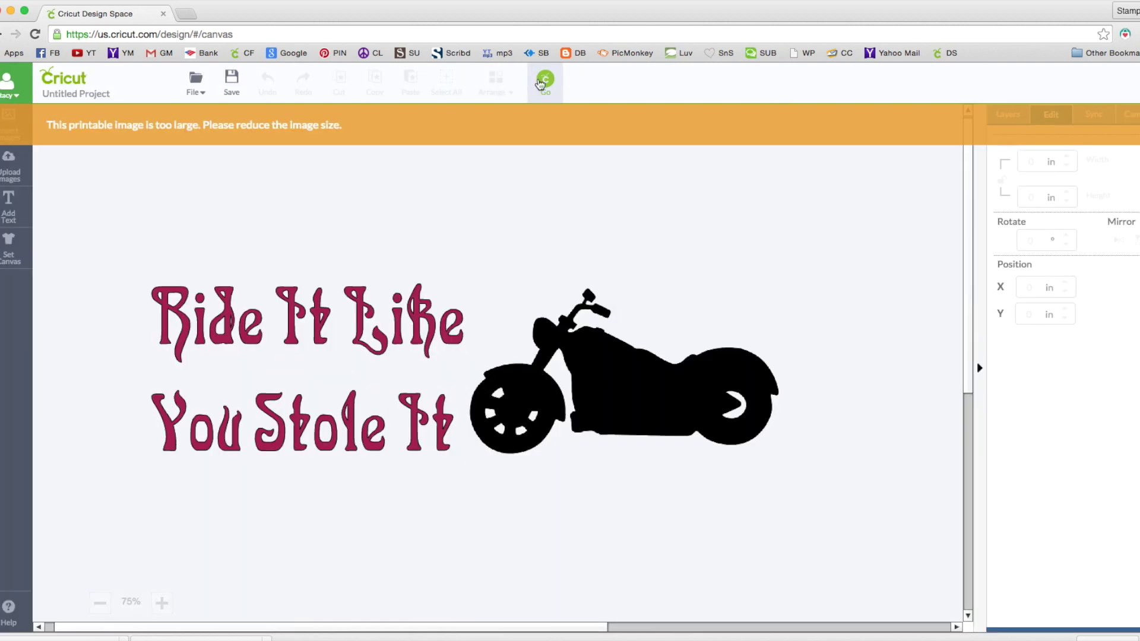
{"action": "left_click", "coordinate": [516, 128]}
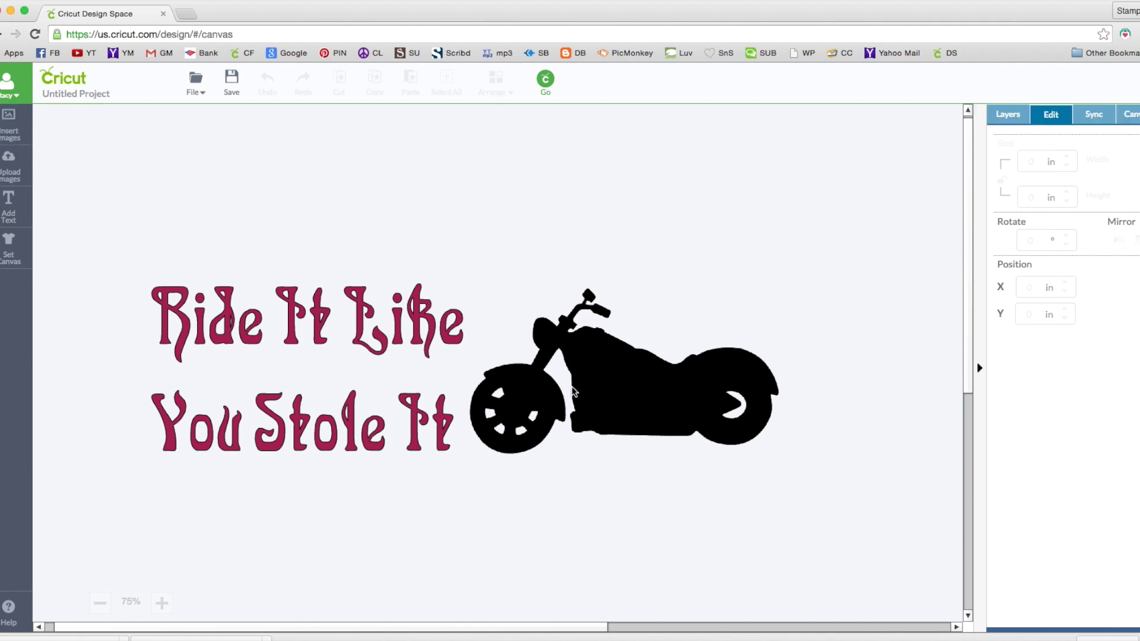
{"action": "left_click", "coordinate": [580, 396]}
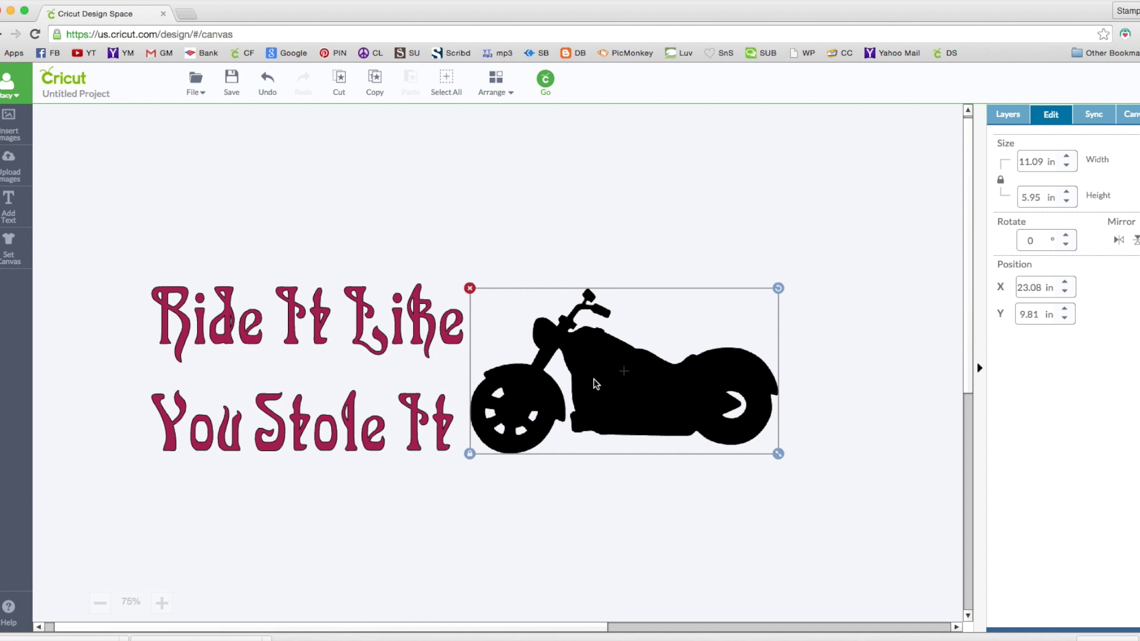
Unflatten the motorcycle in Layers and change its line type from Print to Cut.
{"action": "left_click", "coordinate": [1006, 120]}
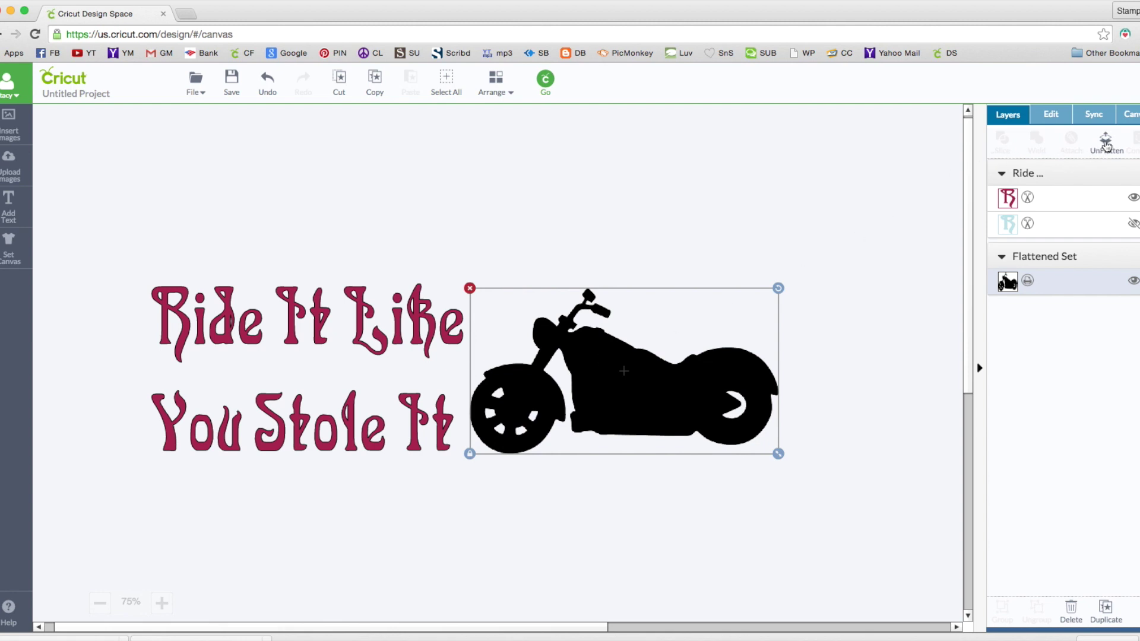
{"action": "left_click", "coordinate": [1107, 146]}
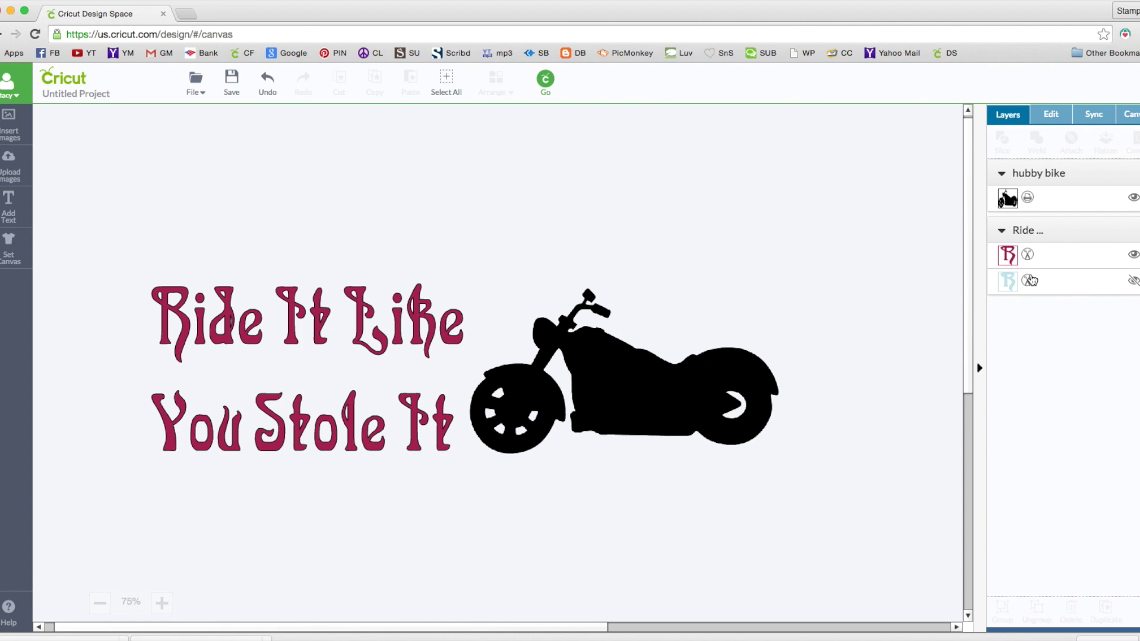
{"action": "left_click", "coordinate": [1029, 199]}
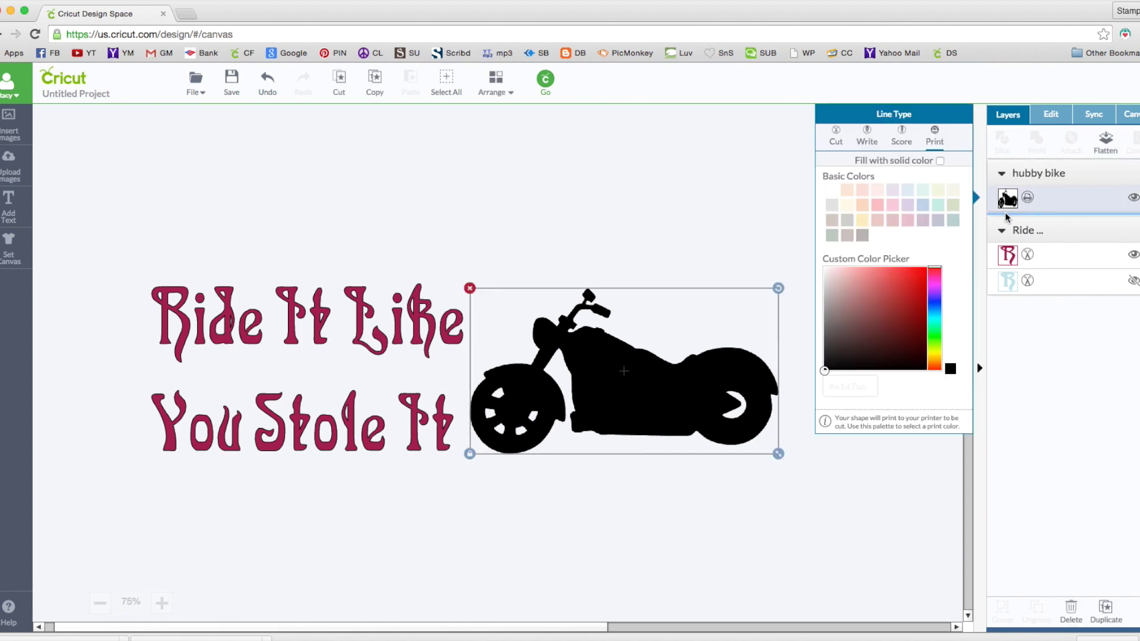
{"action": "left_click", "coordinate": [836, 141]}
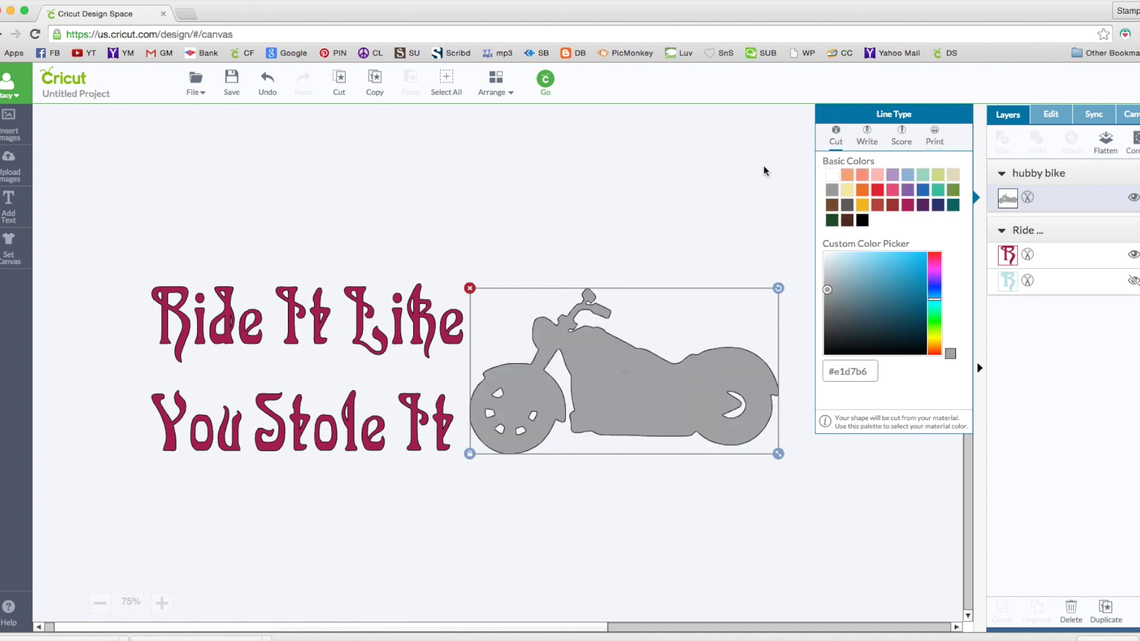
{"action": "left_click", "coordinate": [592, 188]}
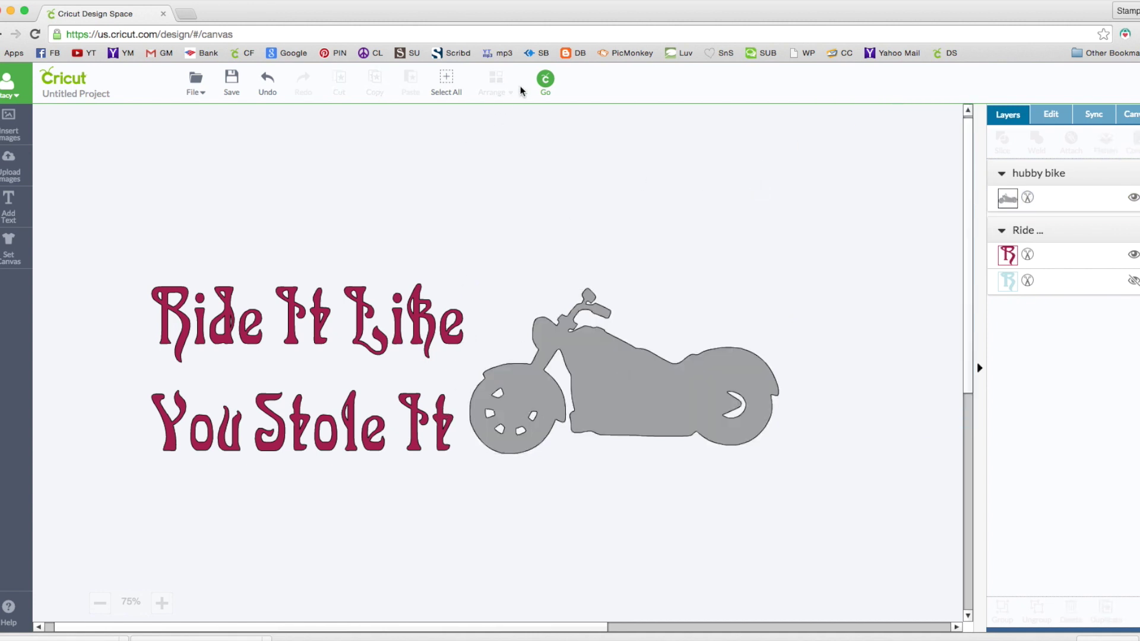
Check the lettering's font and size settings, then send the design to the mat preview.
{"action": "left_click", "coordinate": [407, 336]}
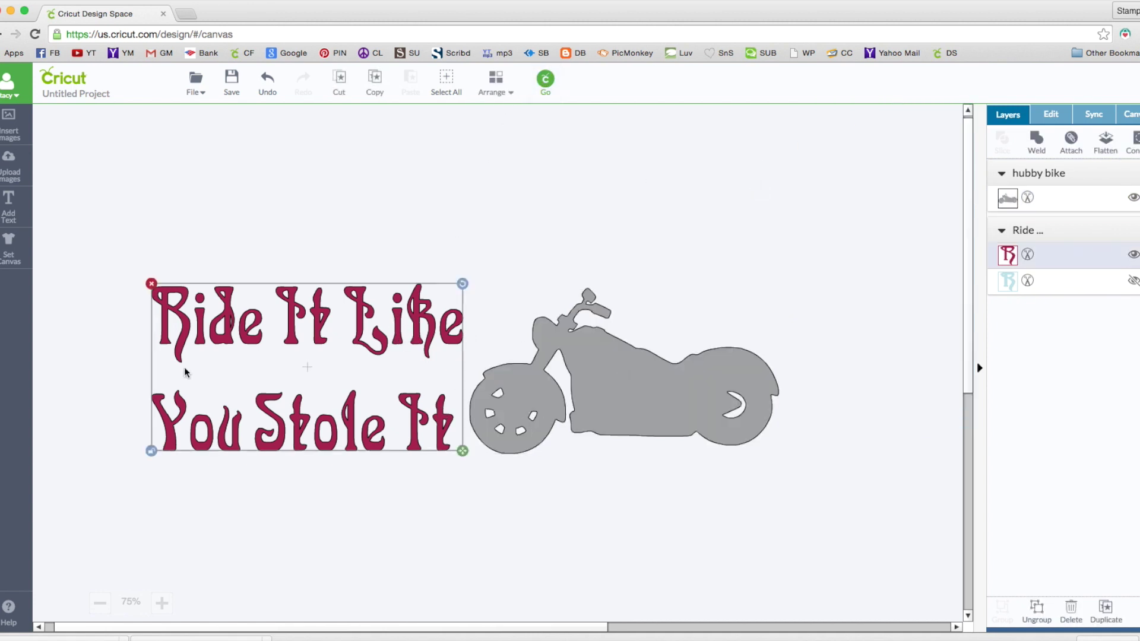
{"action": "left_click", "coordinate": [1052, 116]}
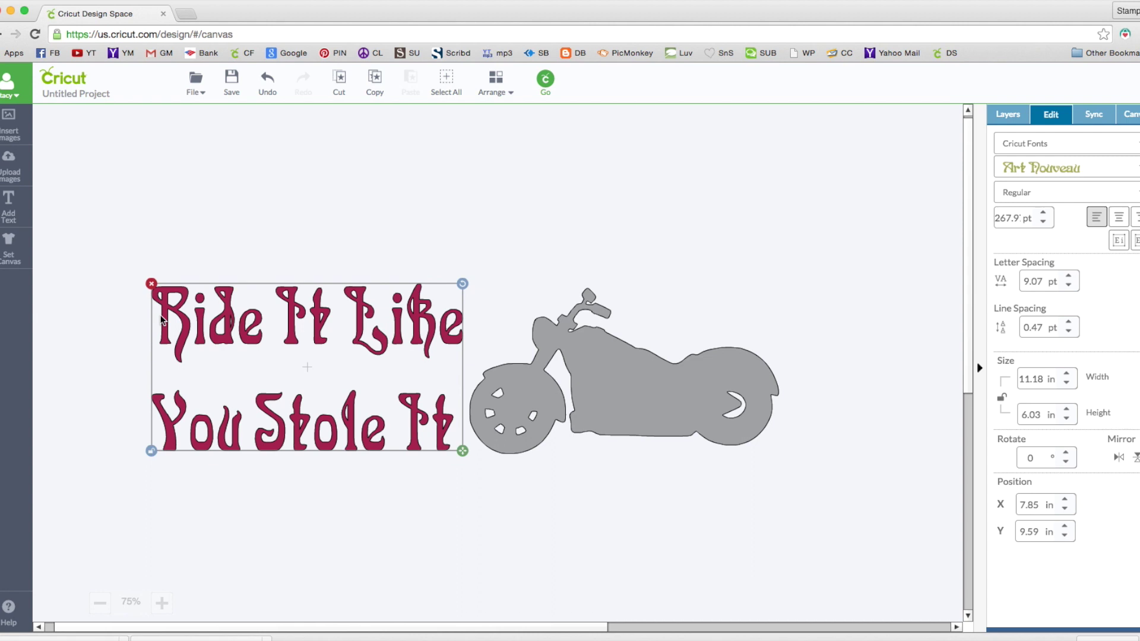
{"action": "left_click", "coordinate": [422, 193]}
{"action": "left_click", "coordinate": [544, 79]}
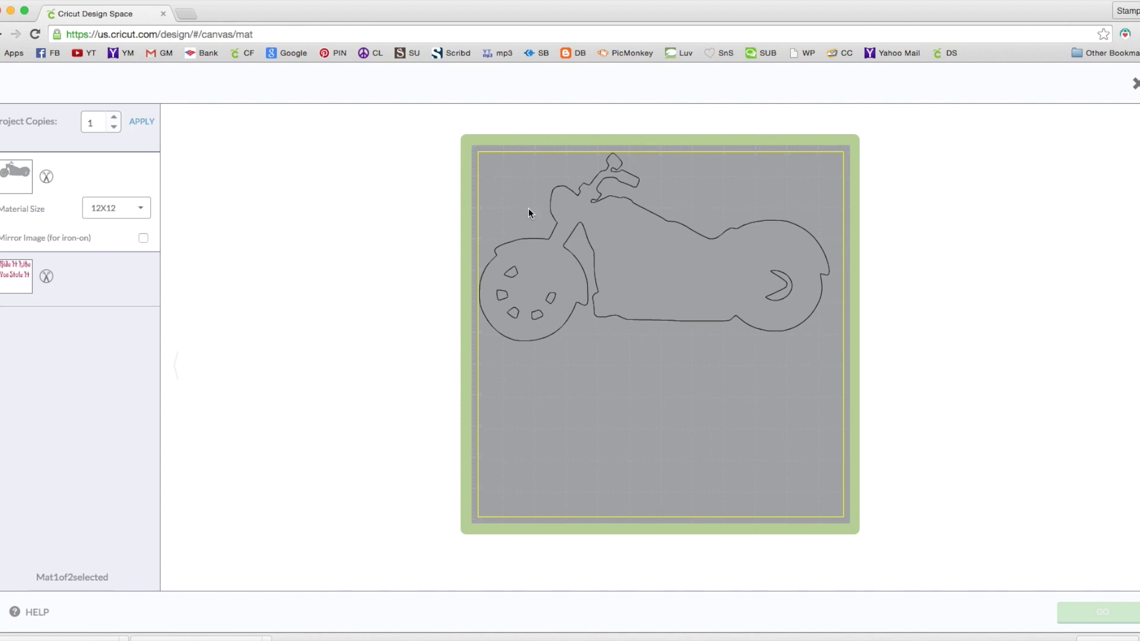
Select the lettering's 12x12 mat in the preview and continue to the cut setup.
{"action": "left_click", "coordinate": [105, 291]}
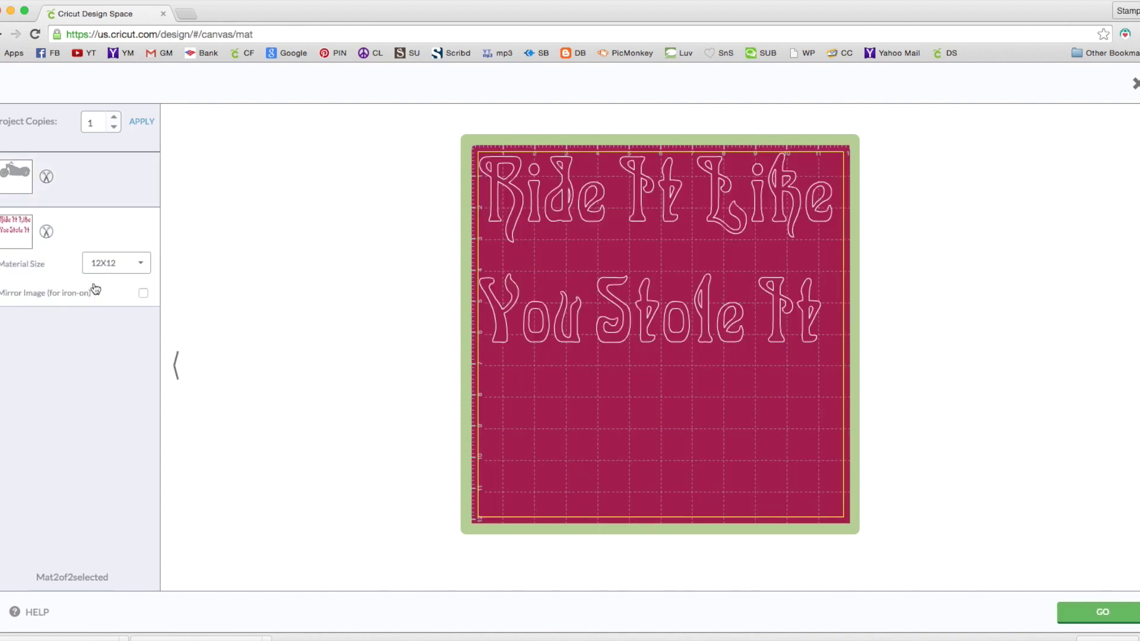
{"action": "left_click", "coordinate": [1103, 613]}
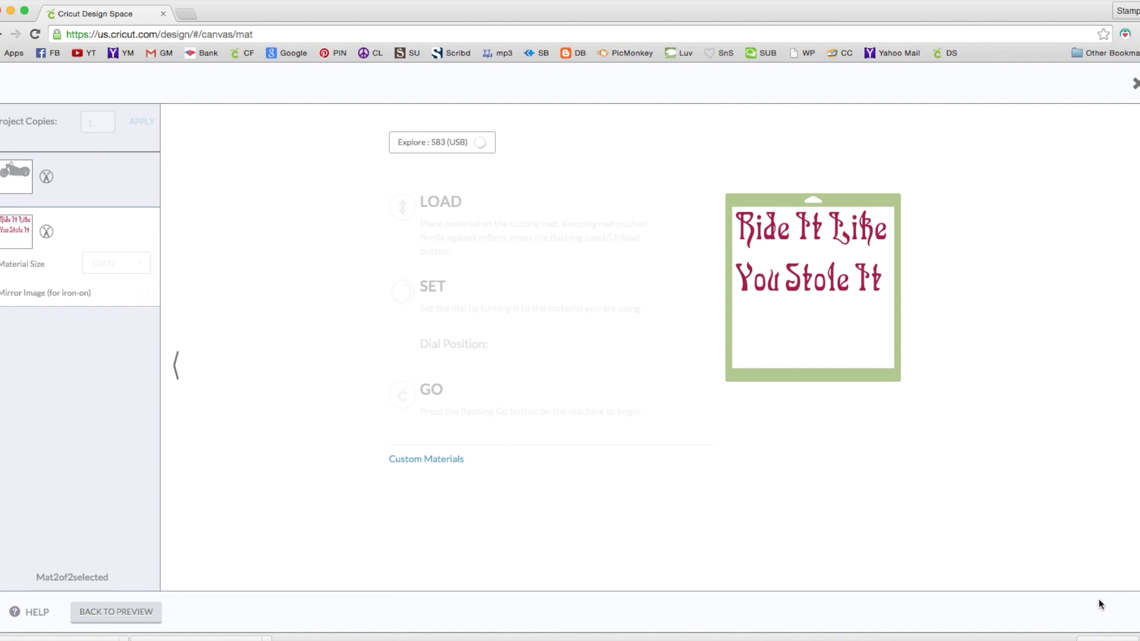